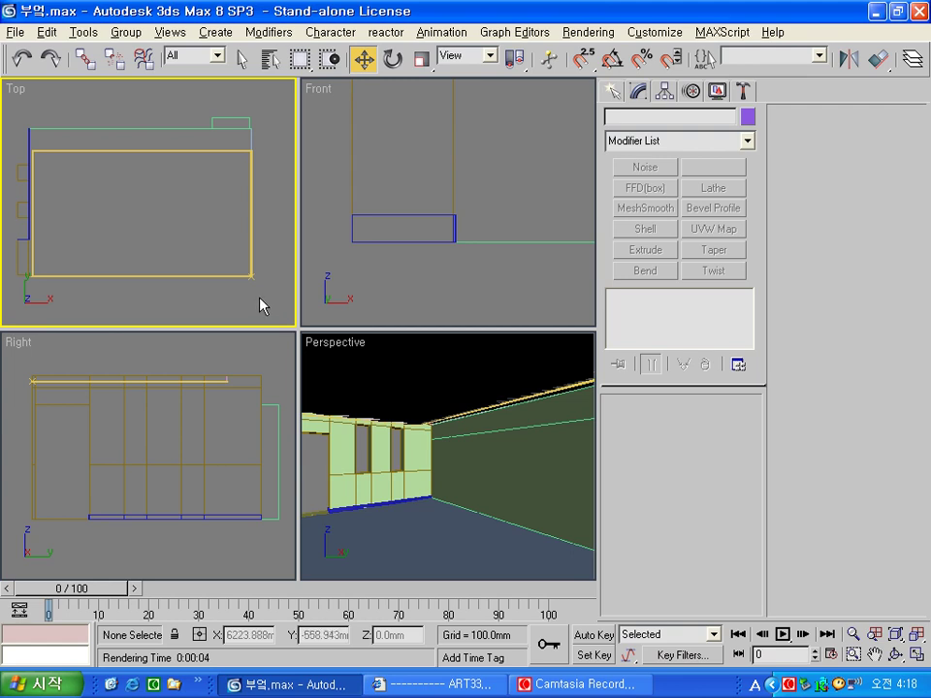
# Give the 벽 wall material a pale green diffuse colour (210, 255, 185).
pyautogui.press('m')
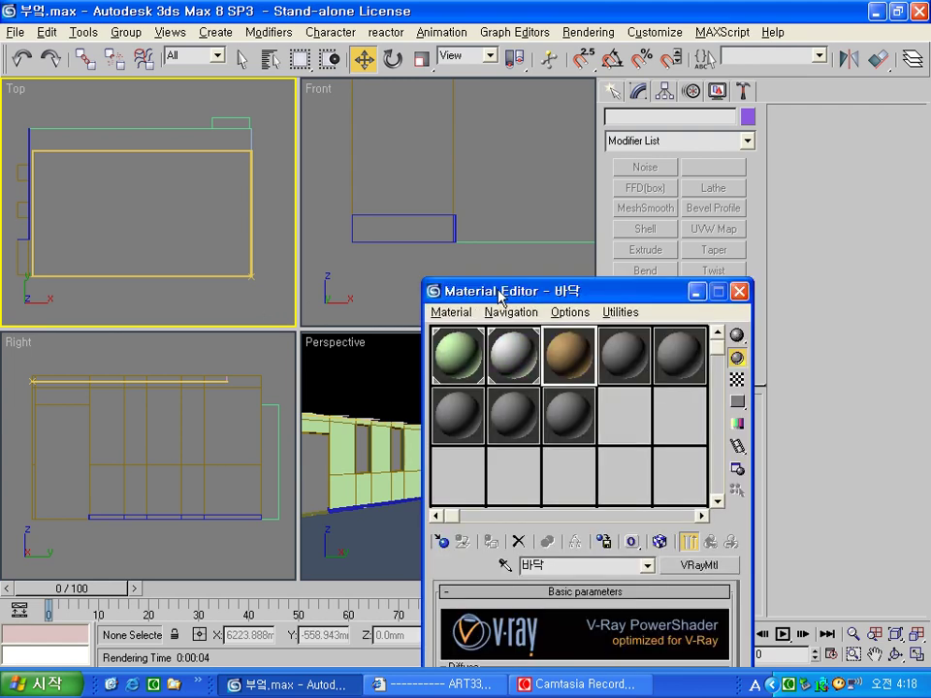
pyautogui.click(474, 367)
pyautogui.moveTo(554, 291)
pyautogui.mouseDown()
pyautogui.moveTo(579, 151)
pyautogui.moveTo(584, 39)
pyautogui.mouseUp()
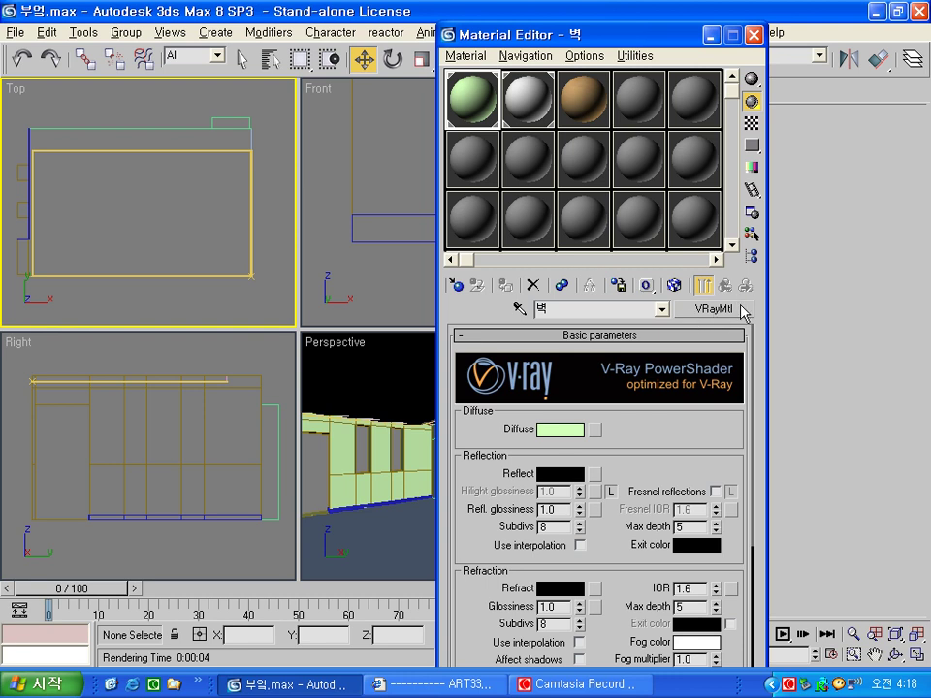
pyautogui.click(570, 429)
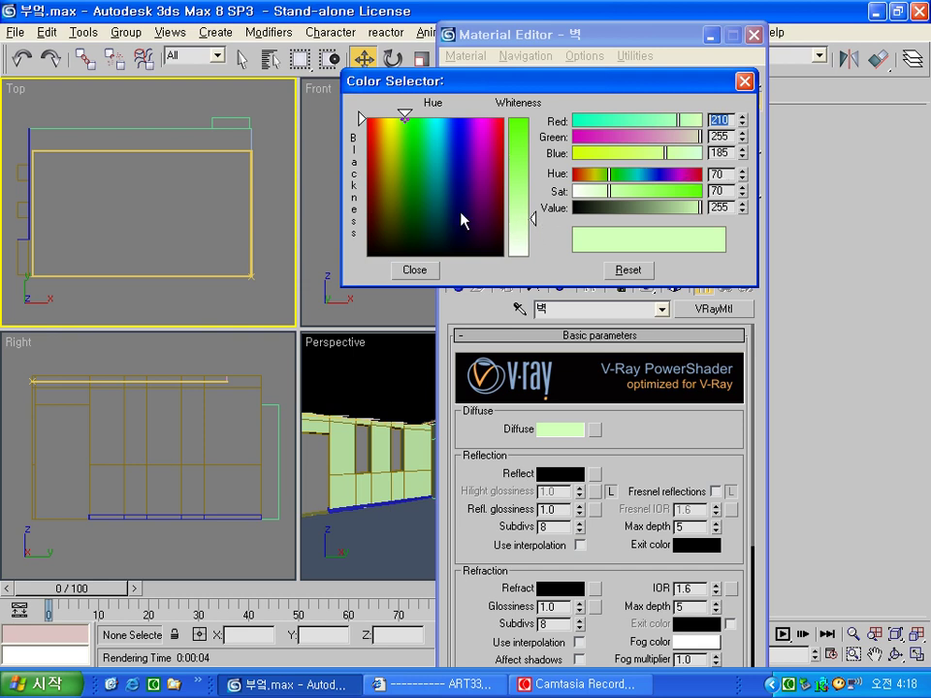
pyautogui.click(414, 270)
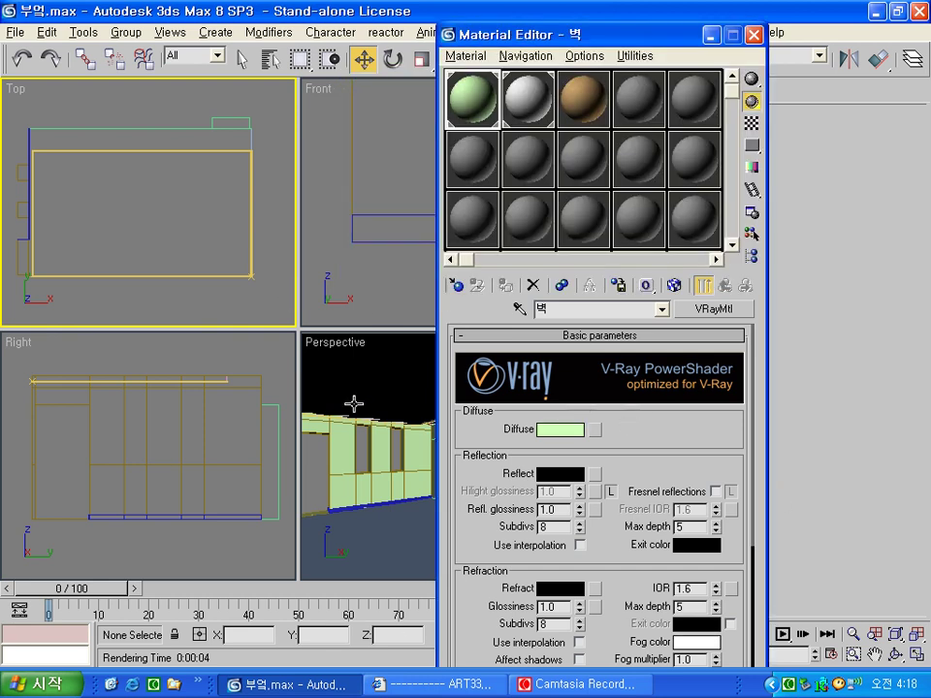
# Select the walls 오른쪽벽, 왼쪽벽, 앞벽 and 뒷벽 by name and assign the 벽 material.
pyautogui.click(270, 60)
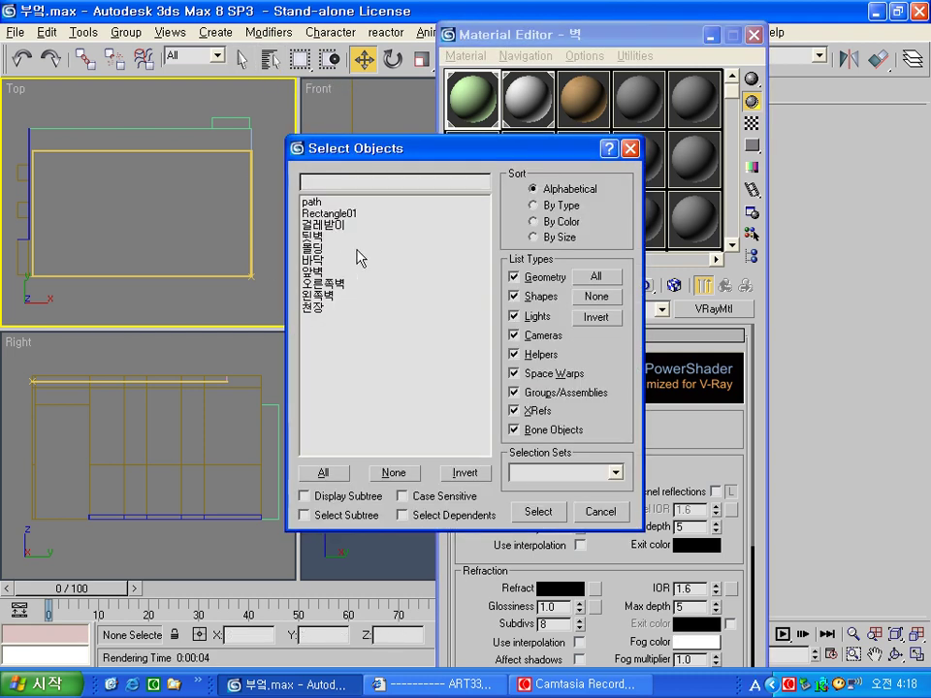
pyautogui.click(338, 283)
pyautogui.keyDown('ctrl'); pyautogui.click(334, 295); pyautogui.keyUp('ctrl')
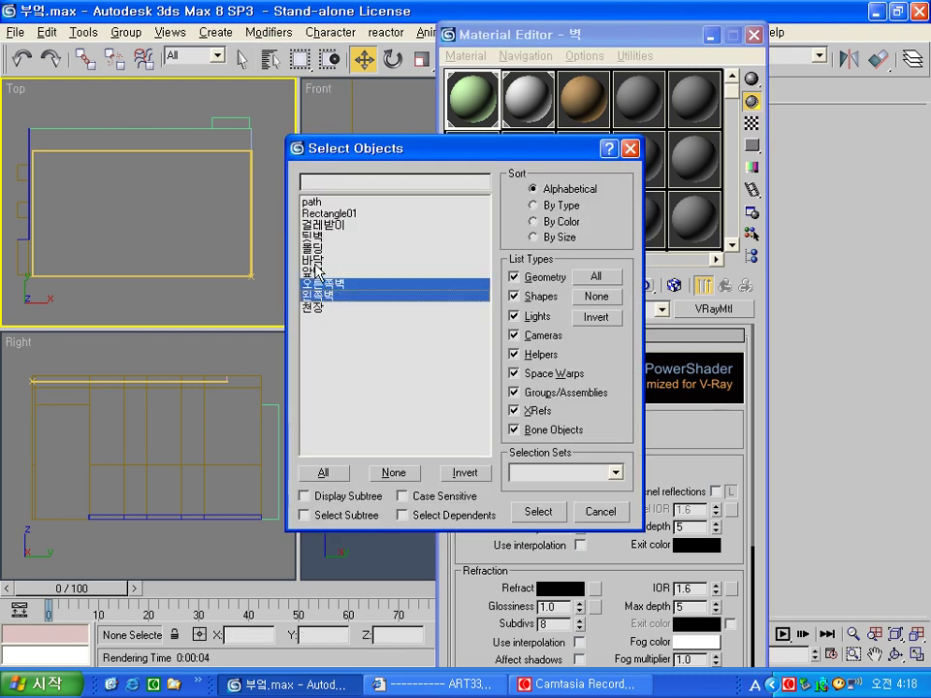
pyautogui.keyDown('ctrl'); pyautogui.click(318, 272); pyautogui.keyUp('ctrl')
pyautogui.keyDown('ctrl'); pyautogui.click(320, 236); pyautogui.keyUp('ctrl')
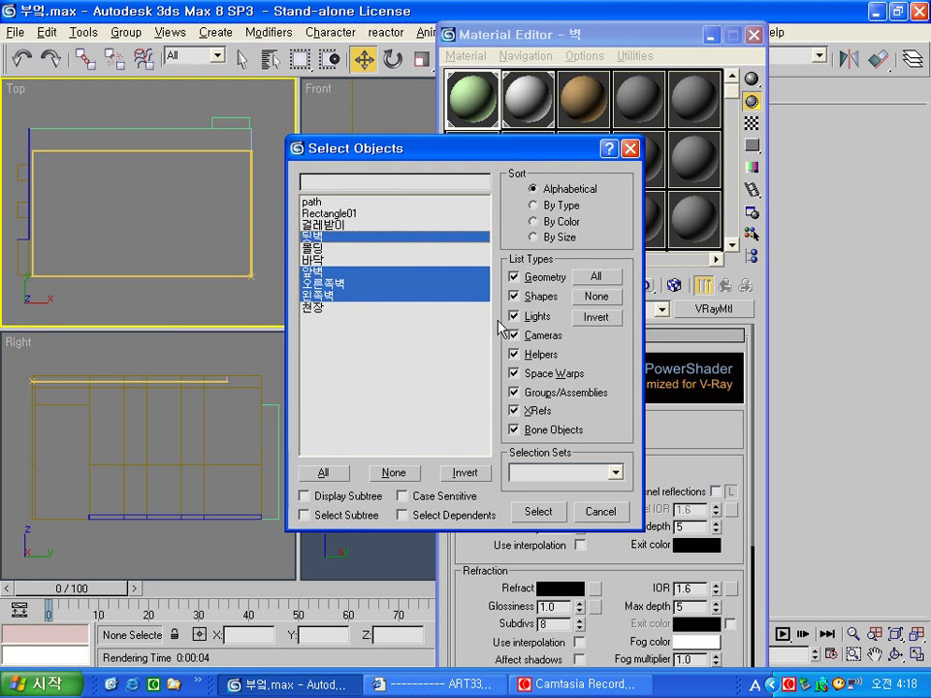
pyautogui.click(538, 510)
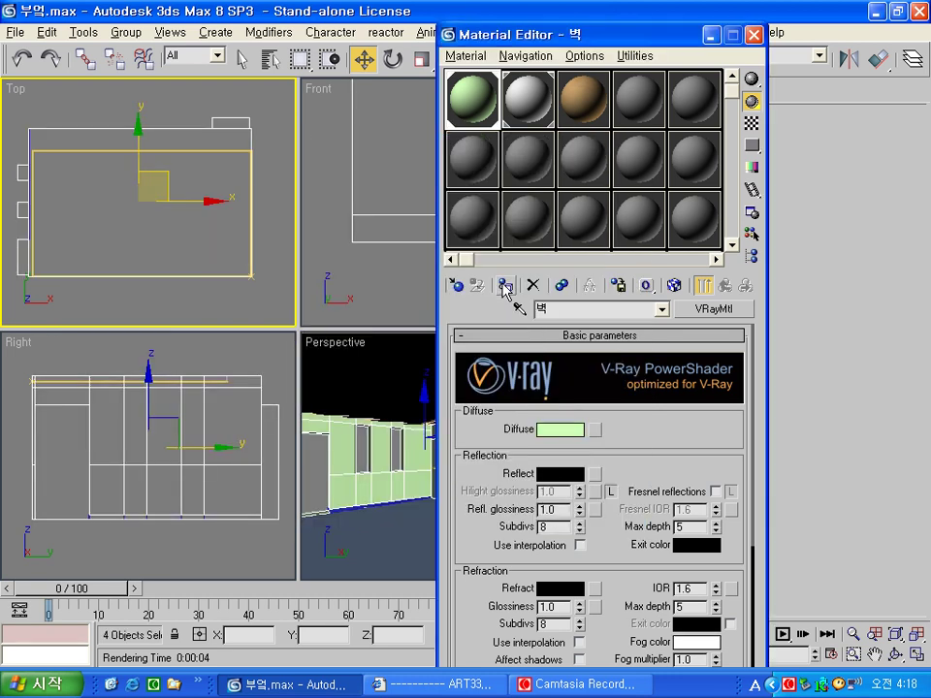
pyautogui.click(275, 311)
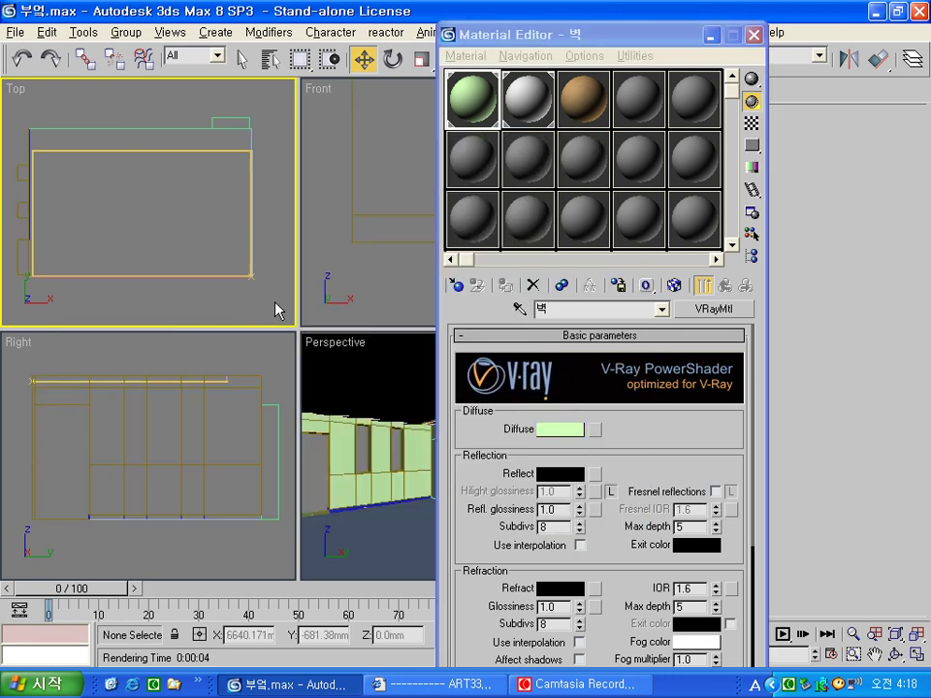
# Make the 천장 material active, keeping its near-white diffuse colour (240, 240, 240).
pyautogui.click(527, 91)
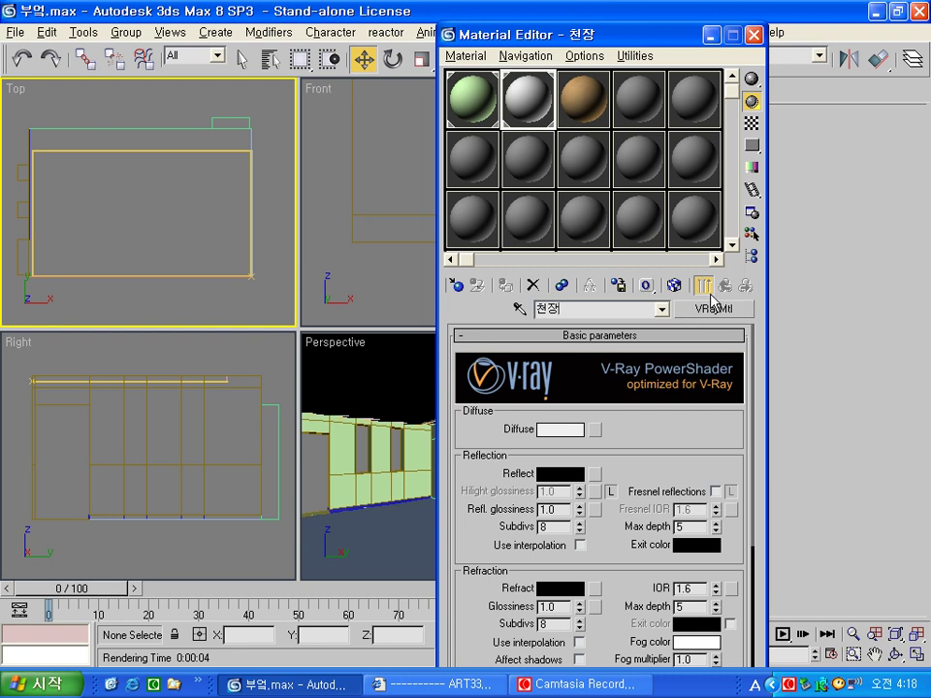
pyautogui.click(570, 430)
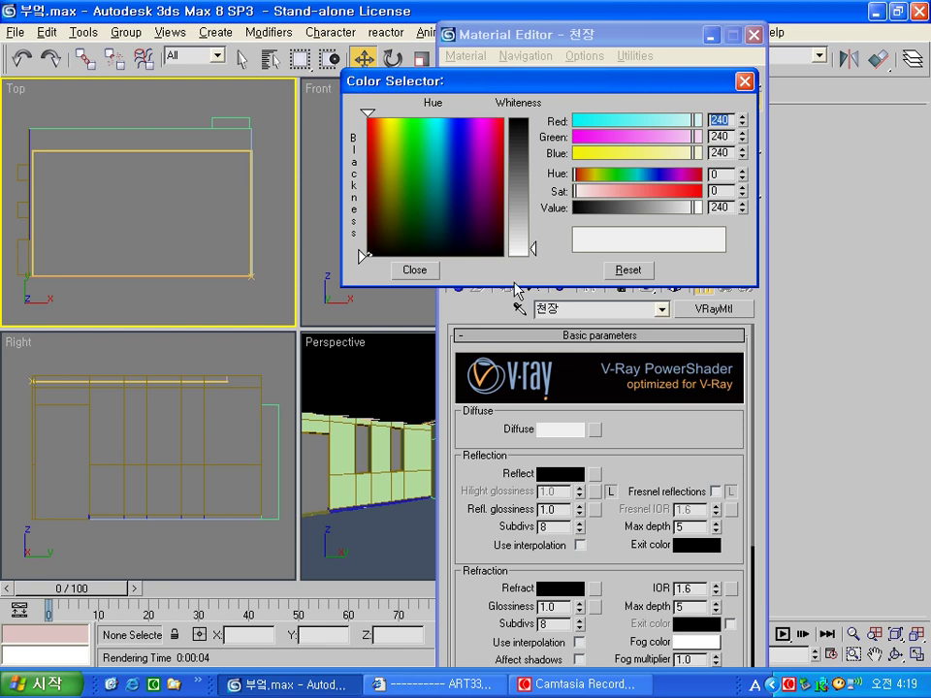
pyautogui.click(415, 269)
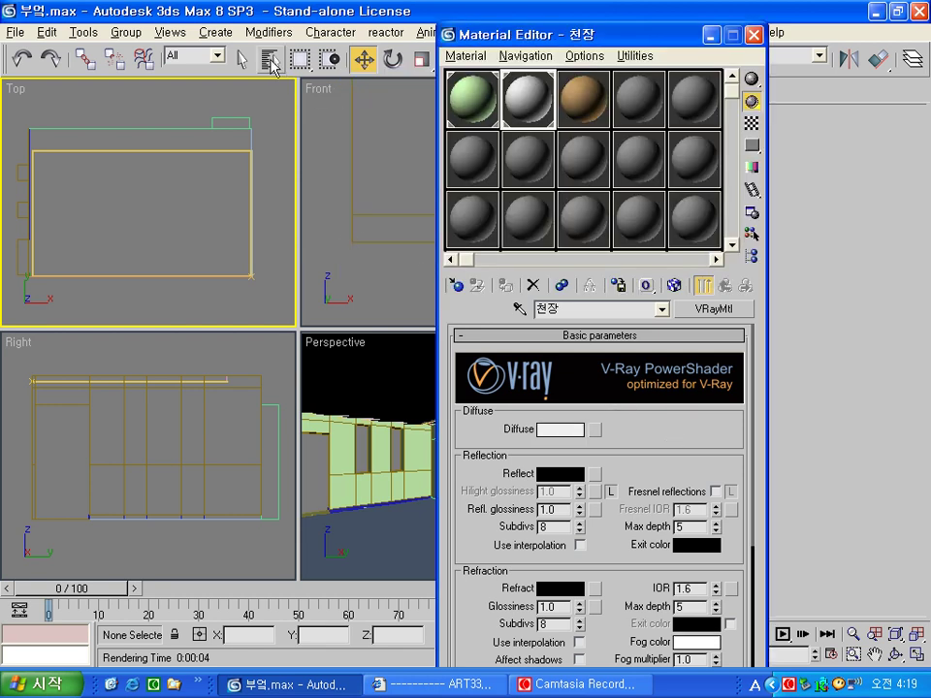
# Assign 천장 to the ceiling and one other object, then activate the 바닥 slot.
pyautogui.click(271, 59)
pyautogui.click(325, 309)
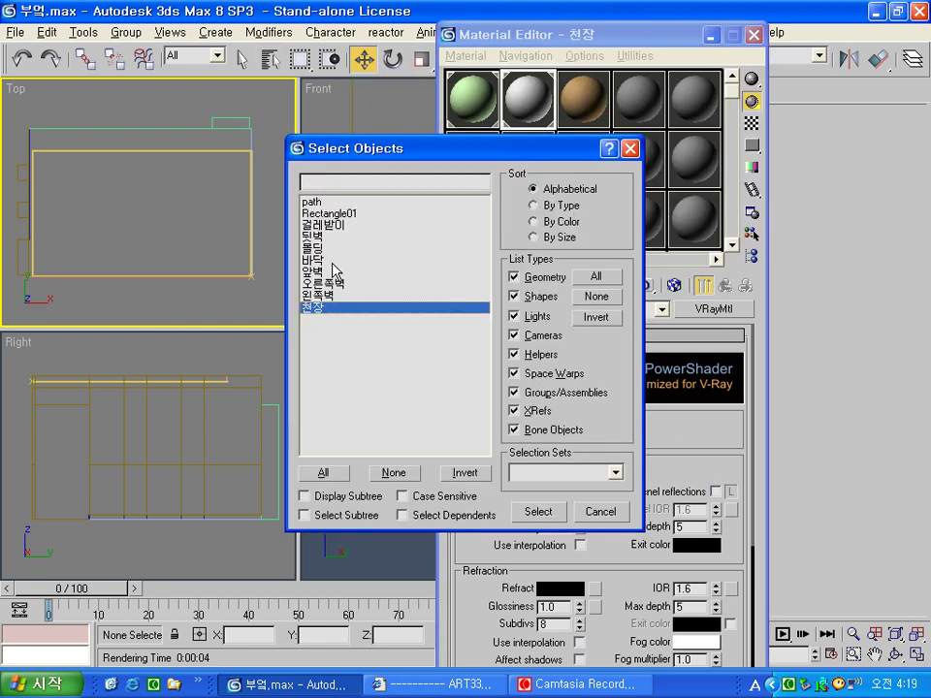
pyautogui.keyDown('ctrl'); pyautogui.click(328, 249); pyautogui.keyUp('ctrl')
pyautogui.click(538, 511)
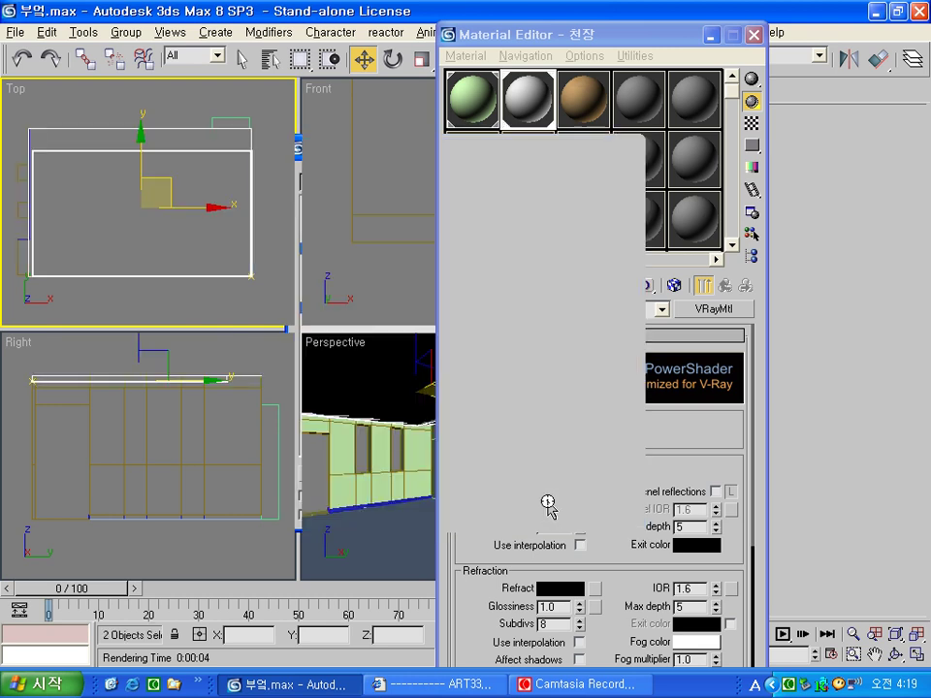
pyautogui.click(506, 287)
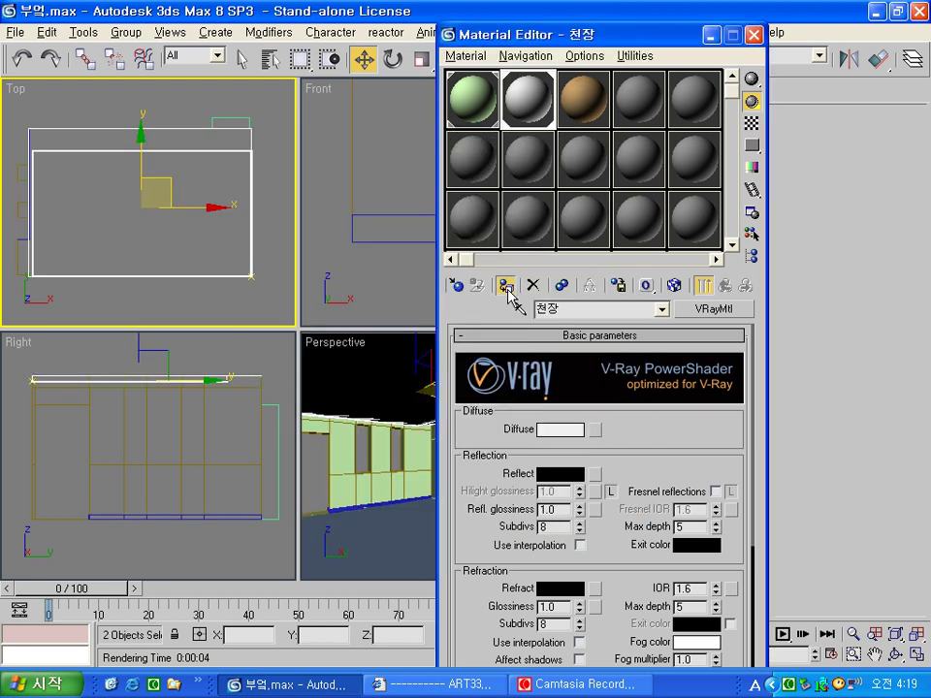
pyautogui.click(595, 97)
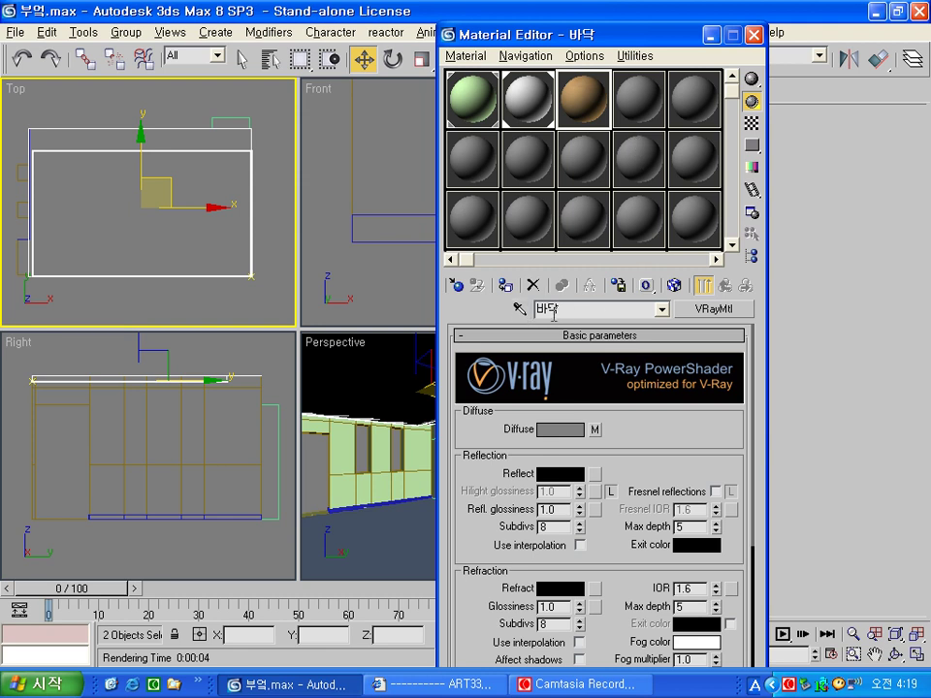
# Load Finishes.Flooring.Wood.Plank.Beech.jpg from maps\ArchMat as the 바닥 diffuse bitmap.
pyautogui.click(262, 302)
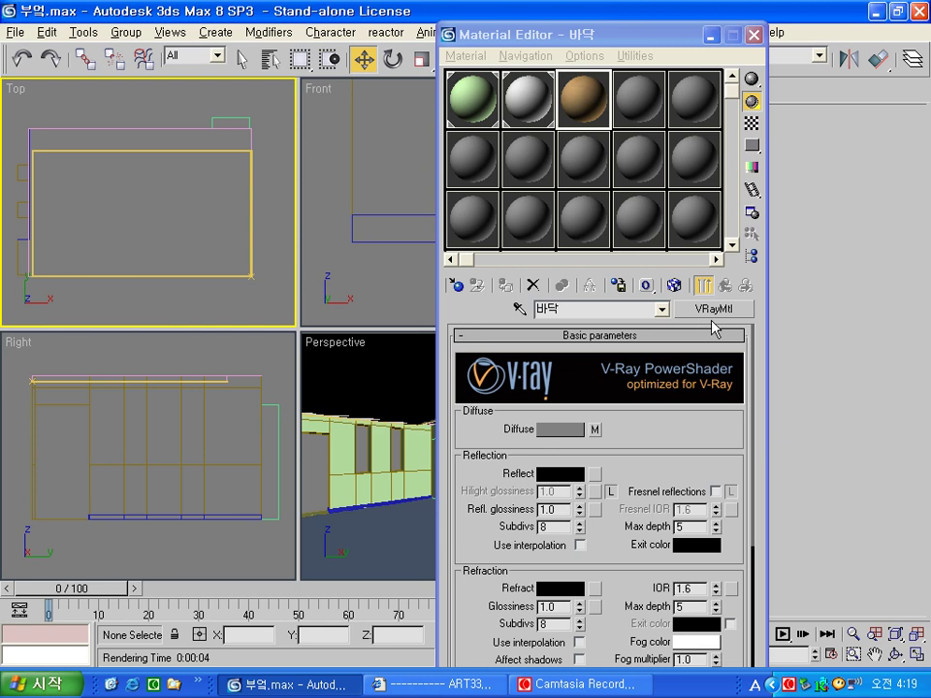
pyautogui.click(593, 430)
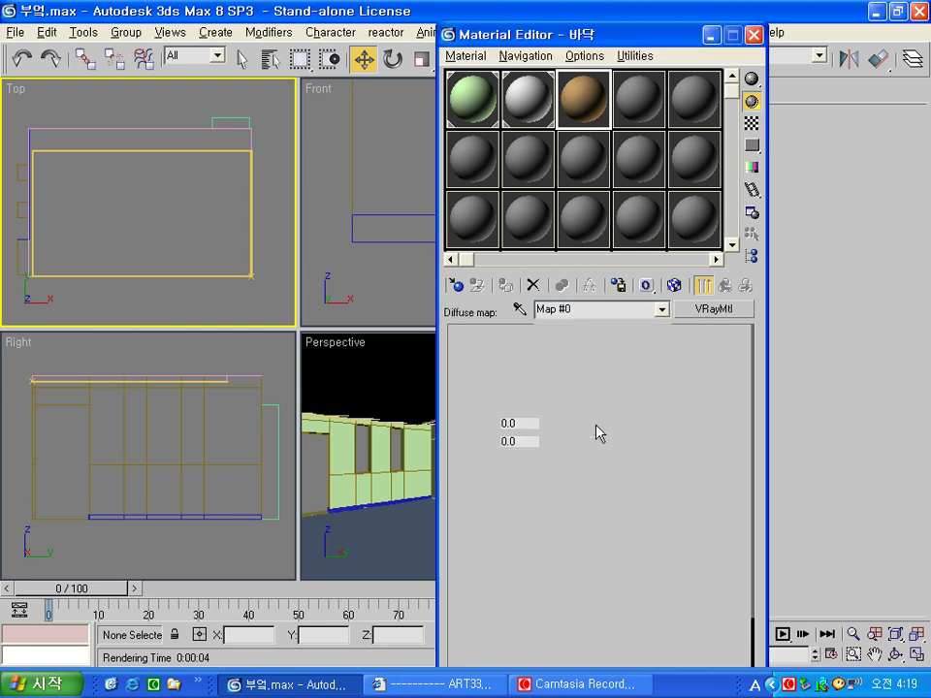
pyautogui.click(642, 561)
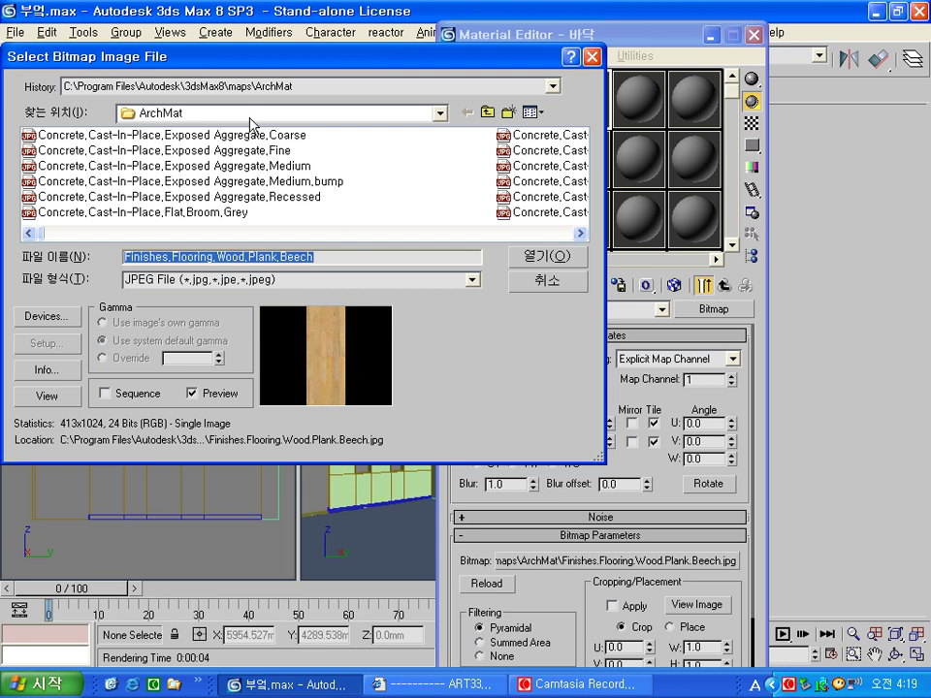
pyautogui.click(225, 114)
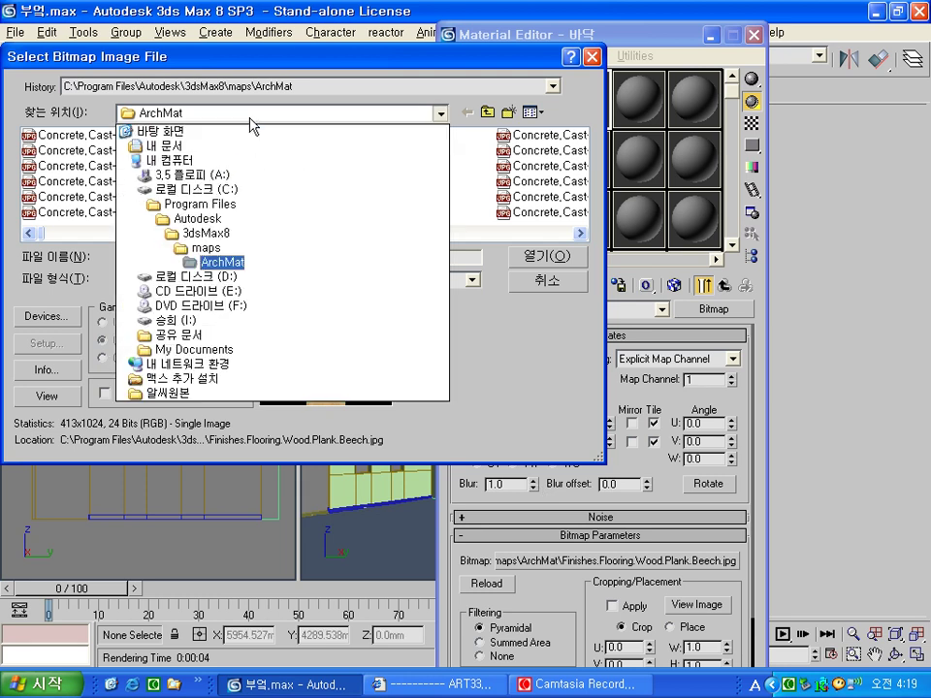
pyautogui.click(230, 266)
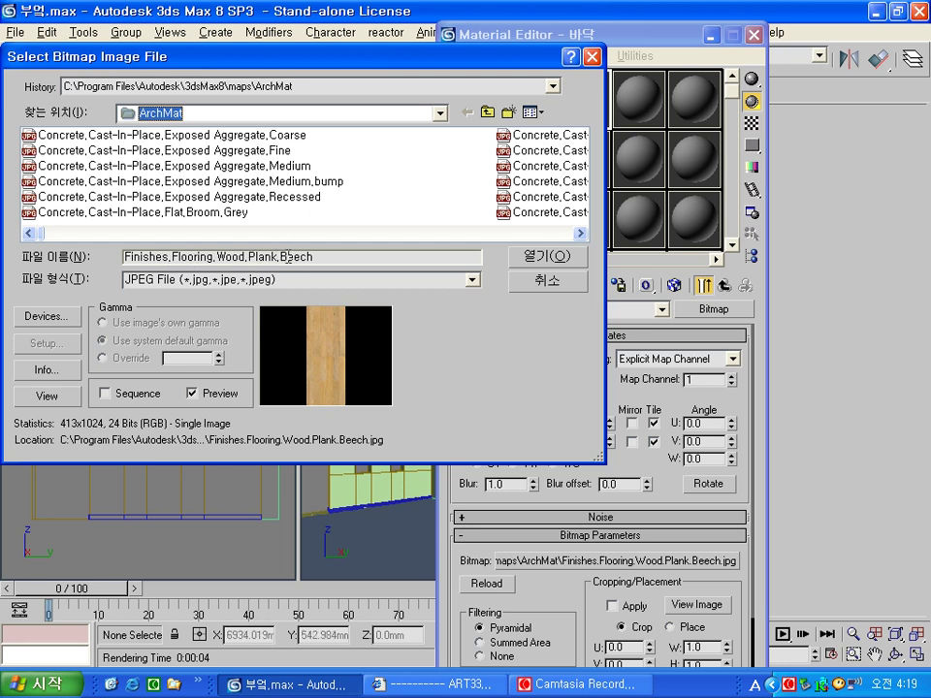
pyautogui.click(546, 255)
pyautogui.click(674, 285)
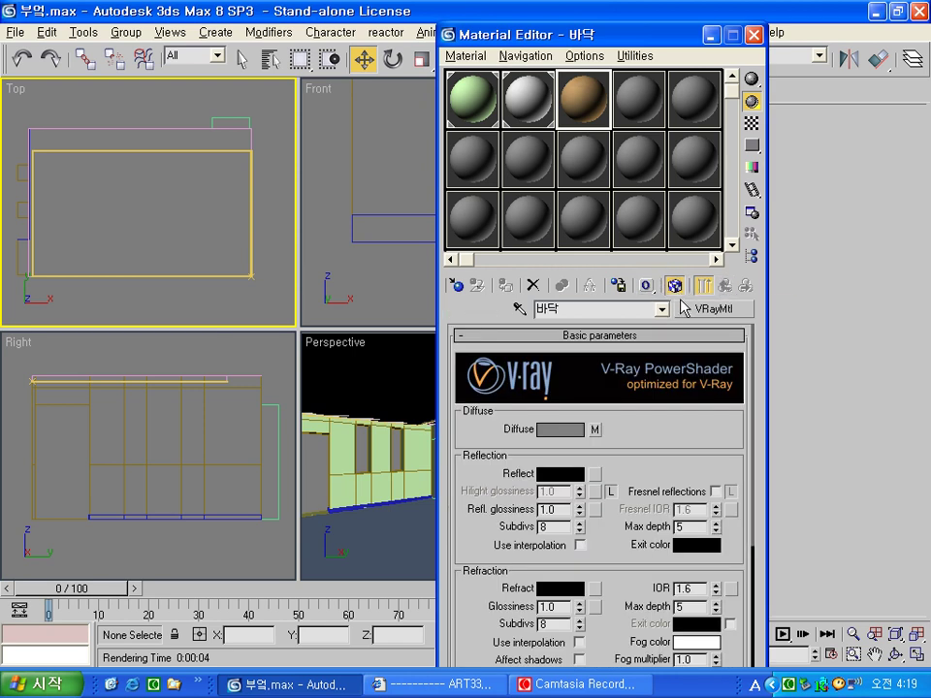
# Raise the 바닥 material's reflection to 15, assign it to the floor, and close the Material Editor.
pyautogui.click(563, 475)
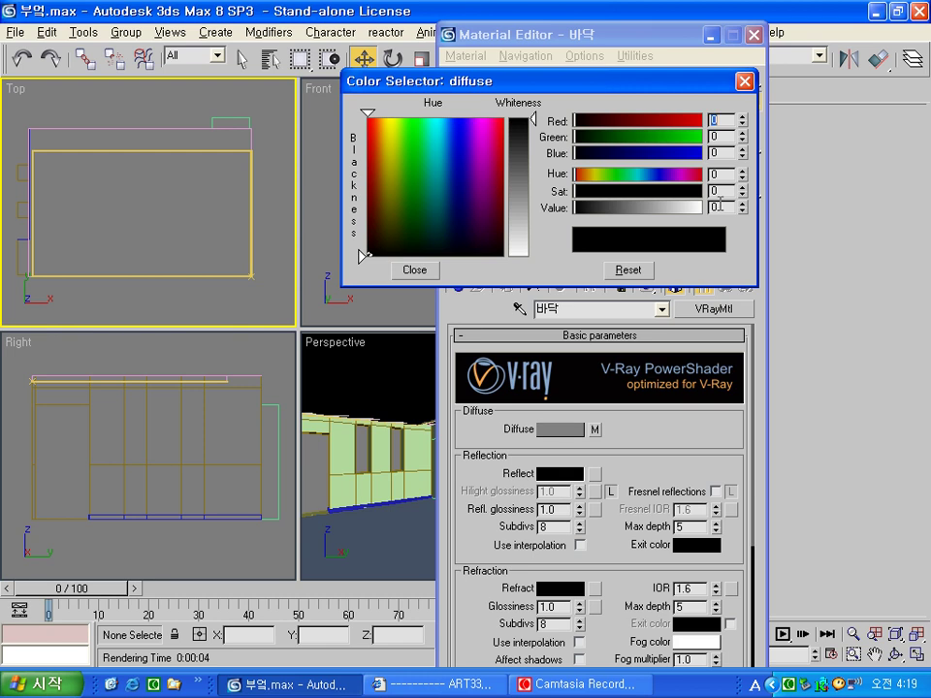
pyautogui.write('15')
pyautogui.click(414, 270)
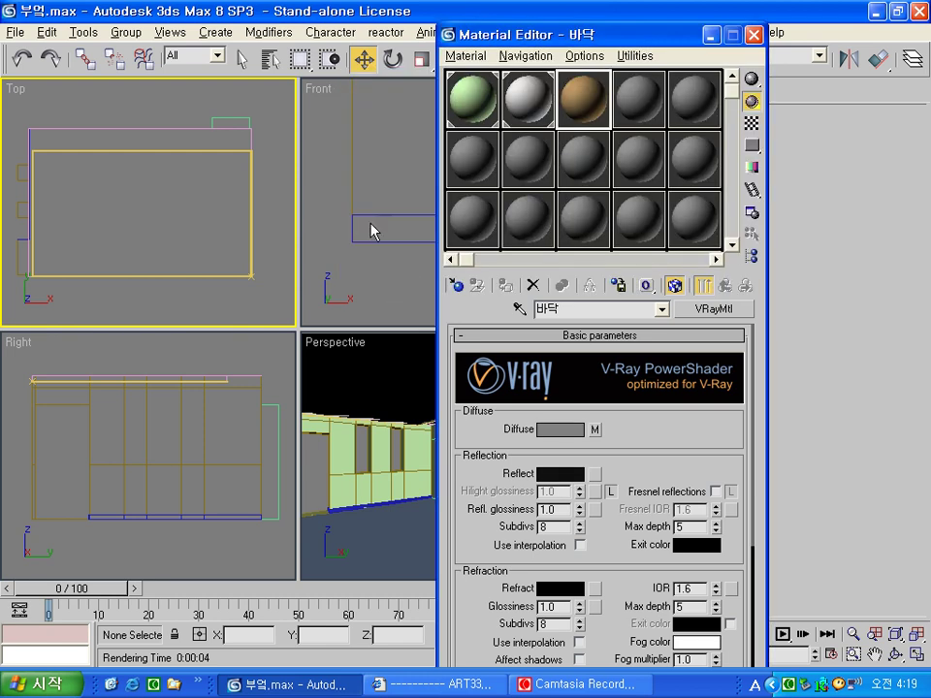
pyautogui.click(308, 410)
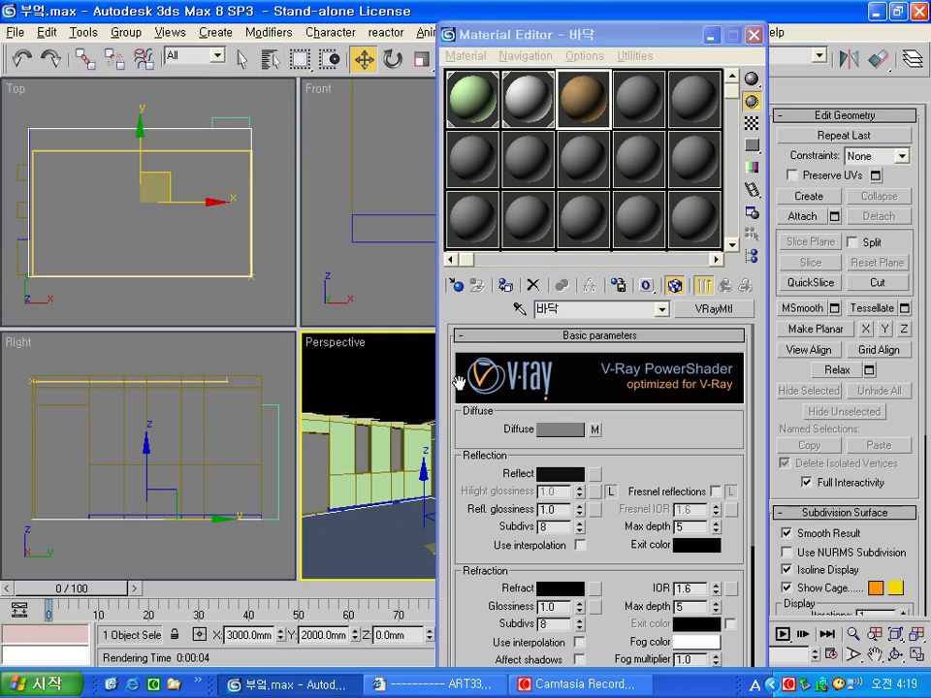
pyautogui.click(505, 285)
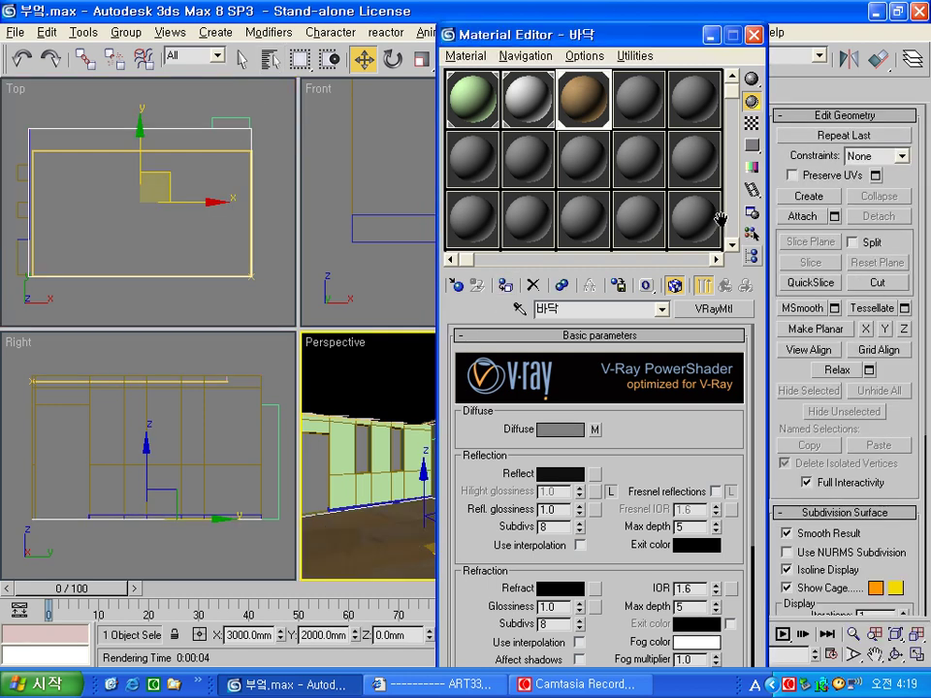
pyautogui.click(754, 34)
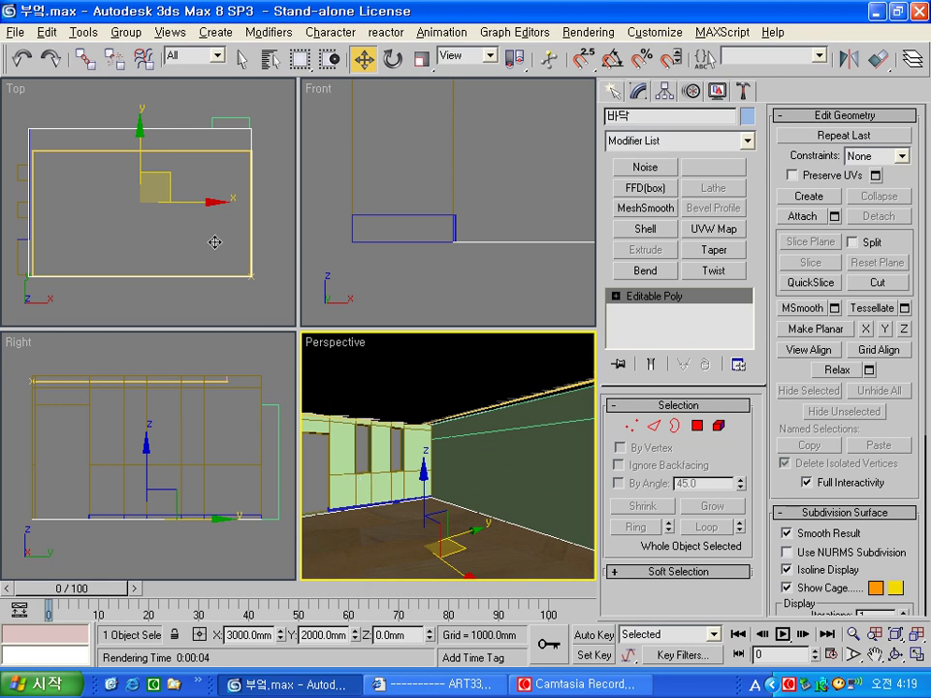
# Create a target camera in the Top view aimed into the room.
pyautogui.click(243, 304)
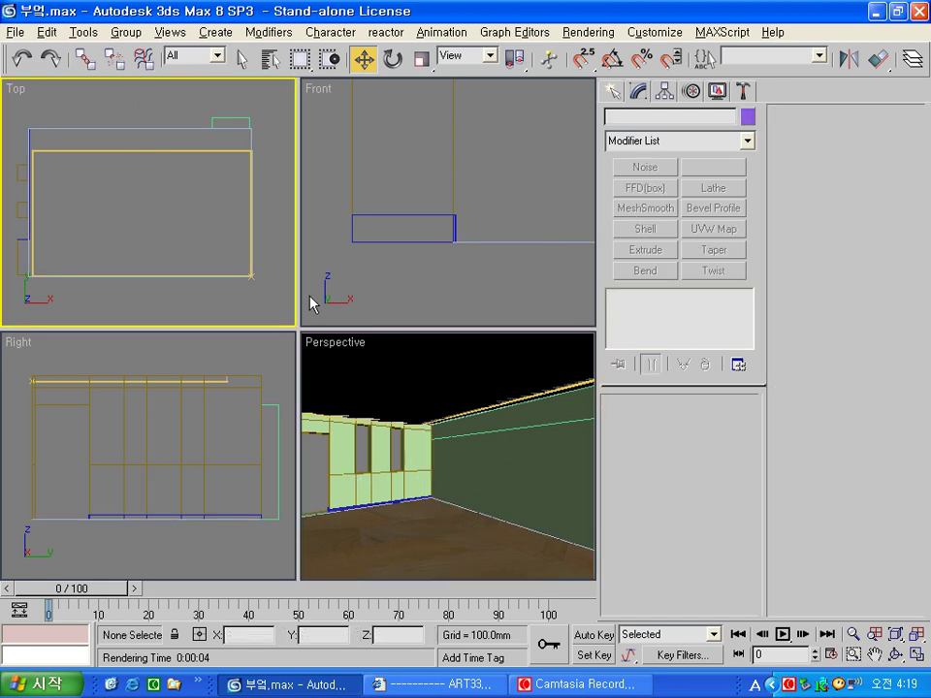
pyautogui.click(612, 90)
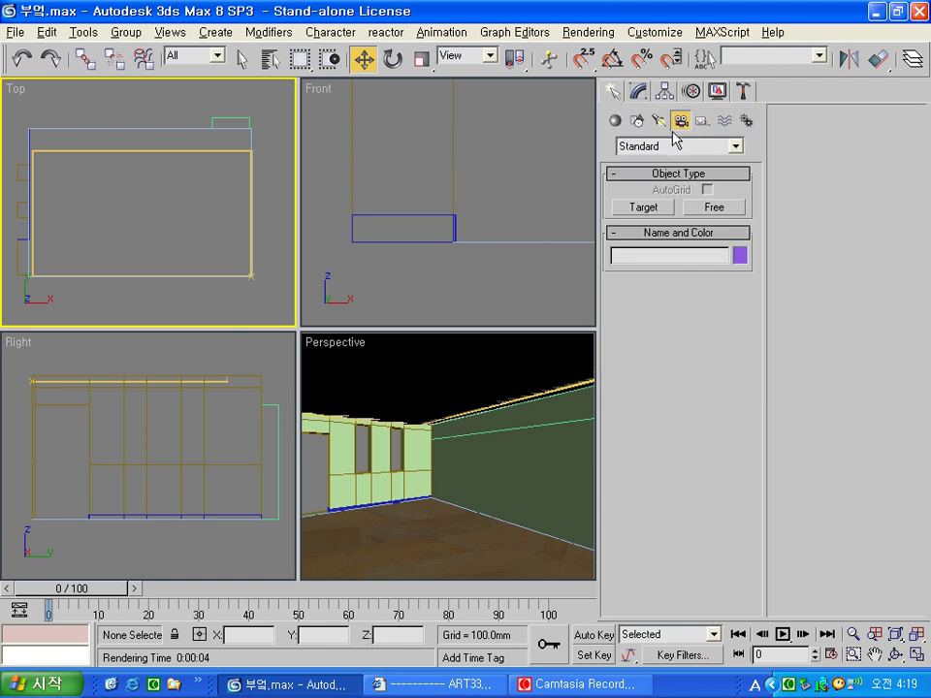
pyautogui.click(642, 208)
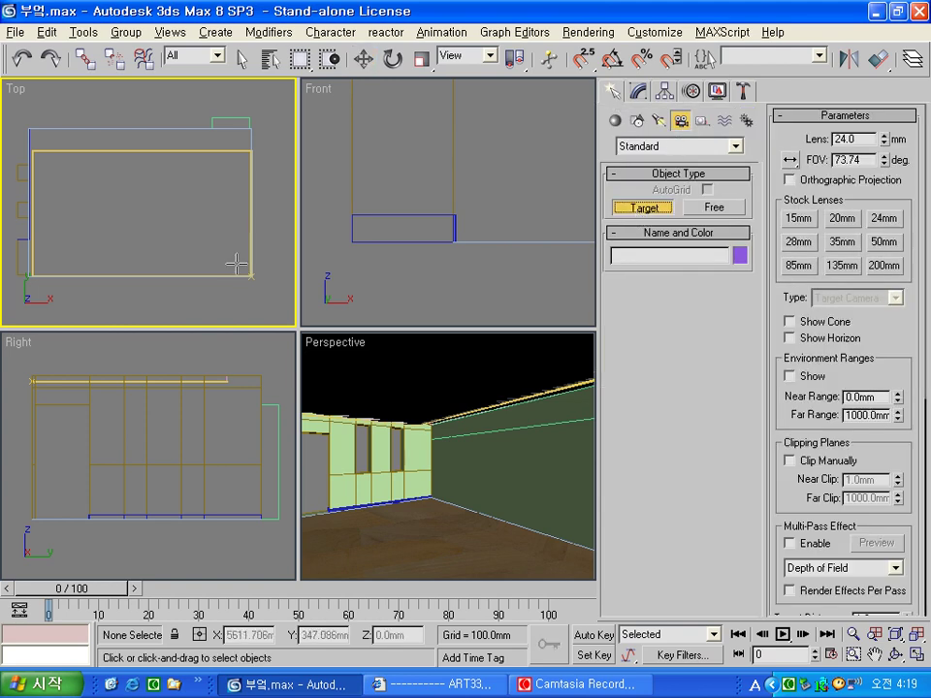
pyautogui.moveTo(241, 267); pyautogui.dragTo(190, 205)
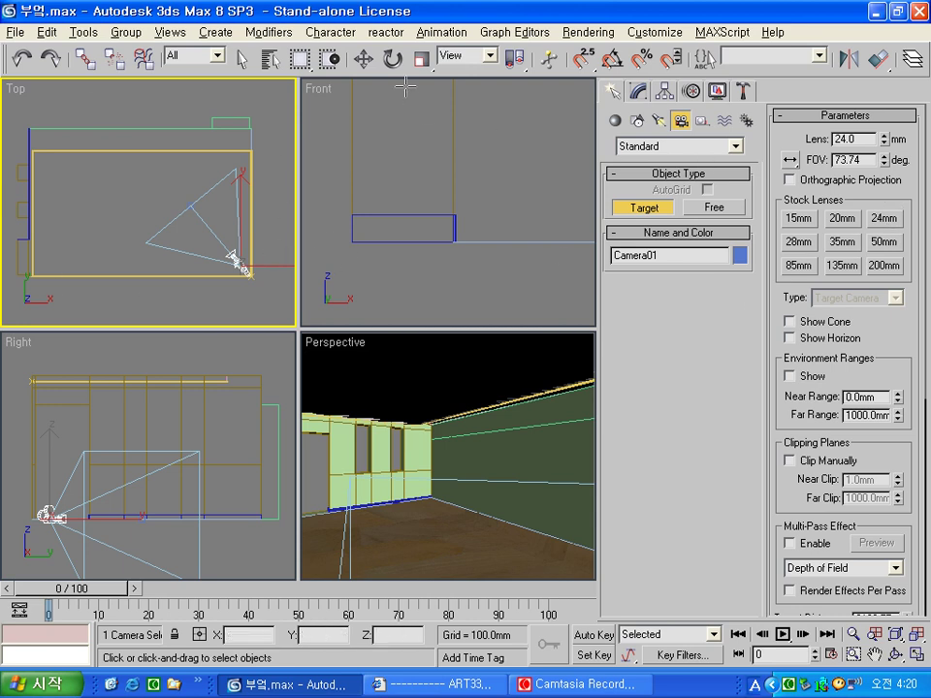
# Raise Camera01 1500mm with an offset Z move and show Camera01 in the Perspective viewport.
pyautogui.click(364, 59)
pyautogui.click(225, 291)
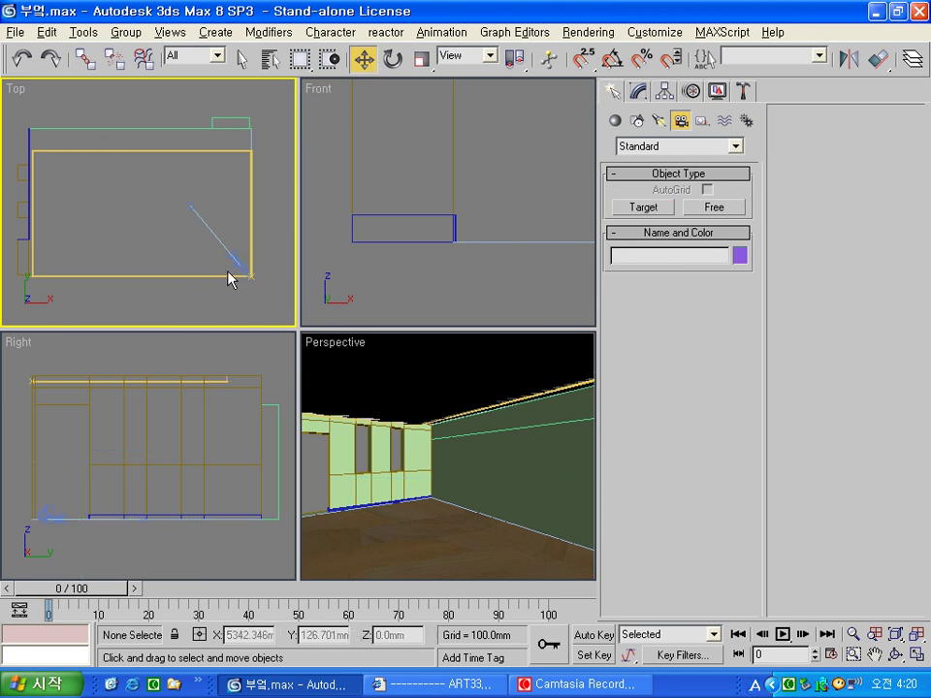
pyautogui.click(207, 226)
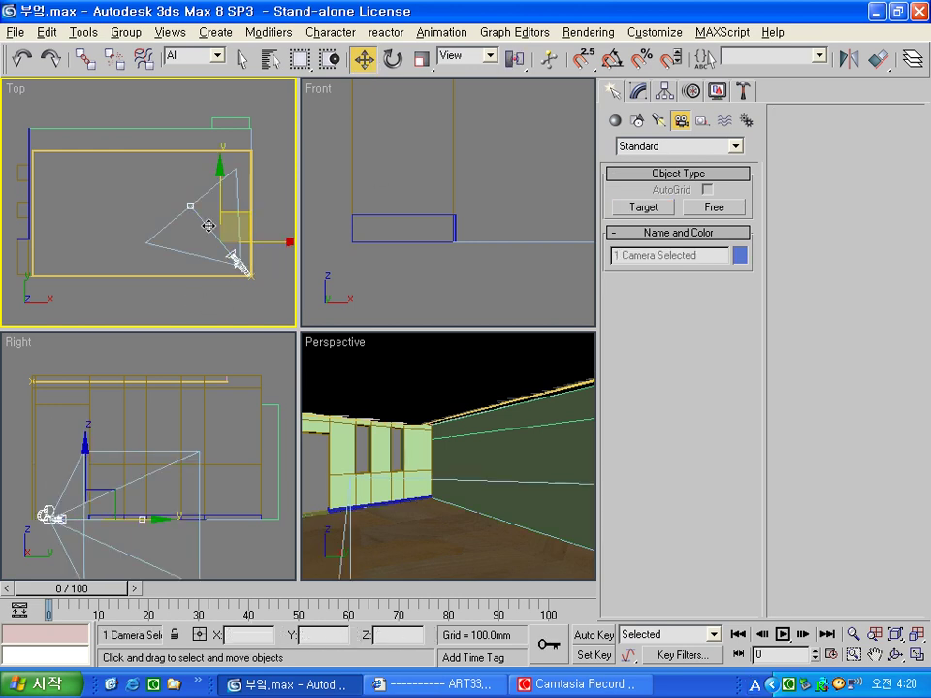
pyautogui.click(271, 59)
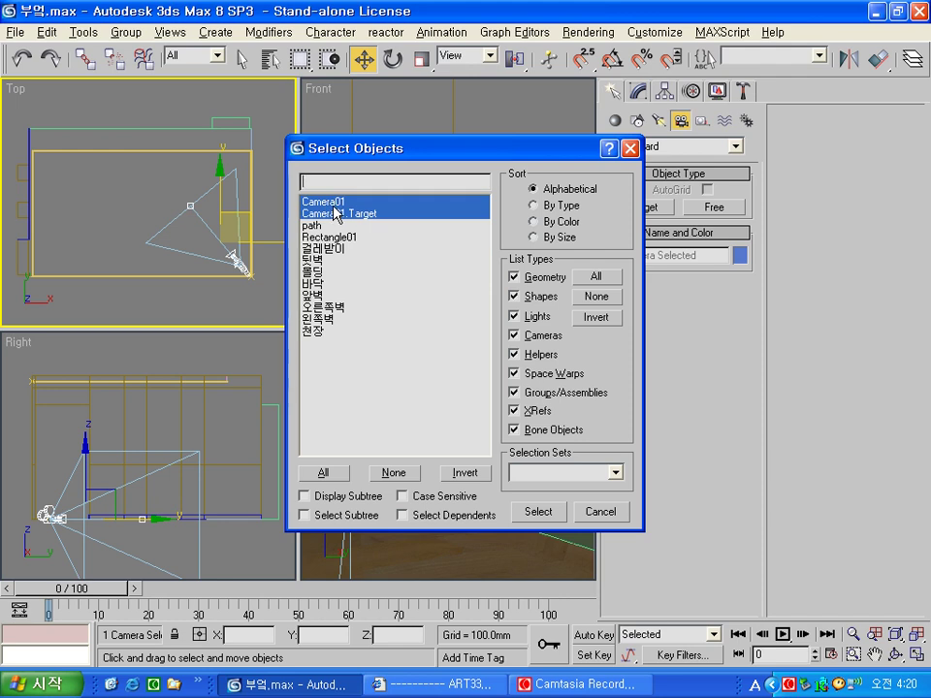
pyautogui.click(533, 513)
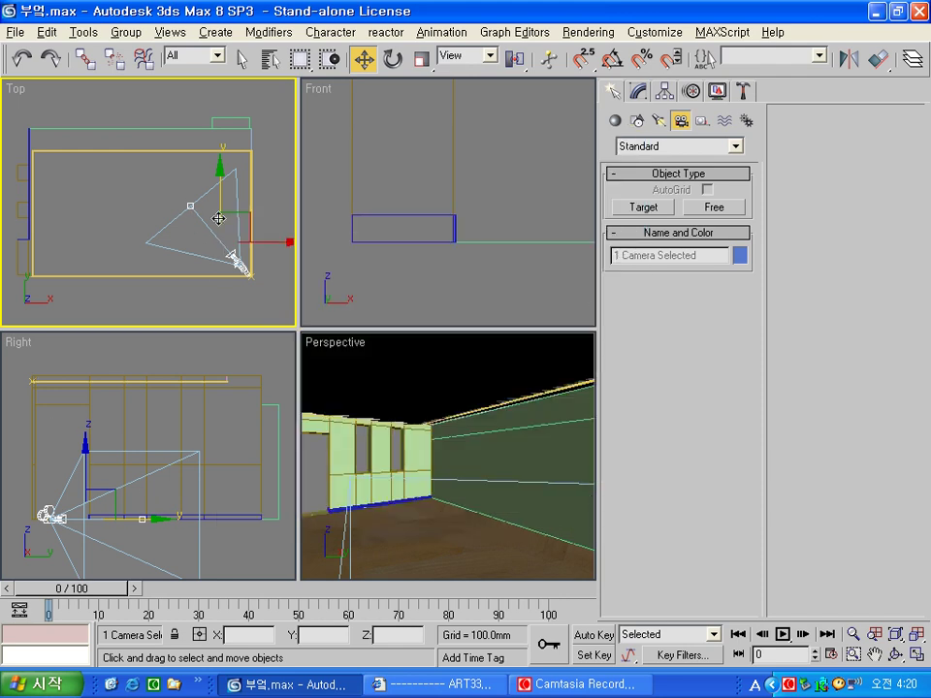
pyautogui.rightClick(364, 61)
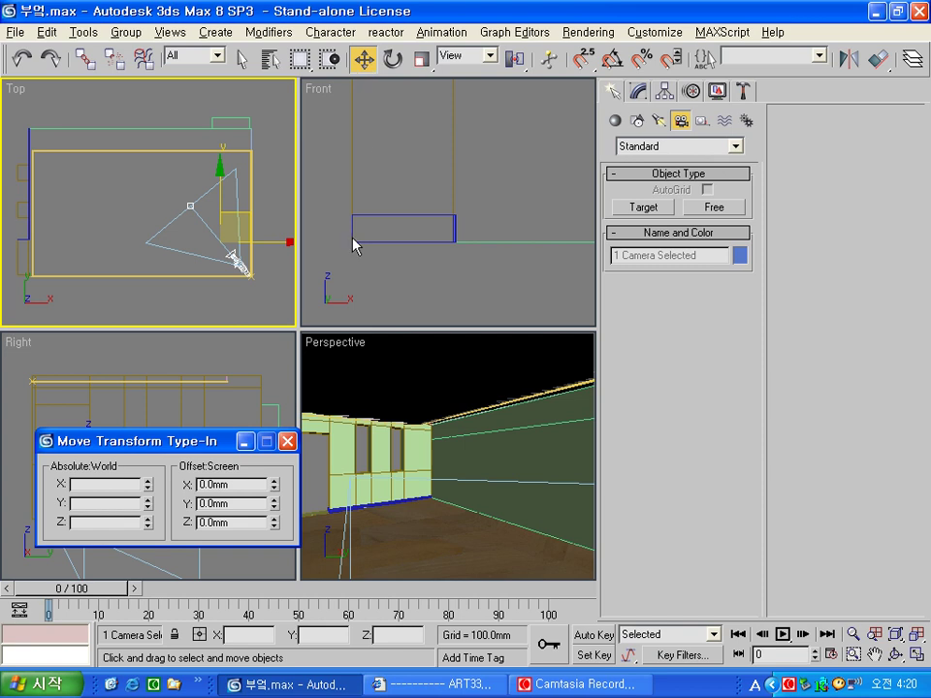
pyautogui.doubleClick(243, 526)
pyautogui.write('1500')
pyautogui.press('Return')
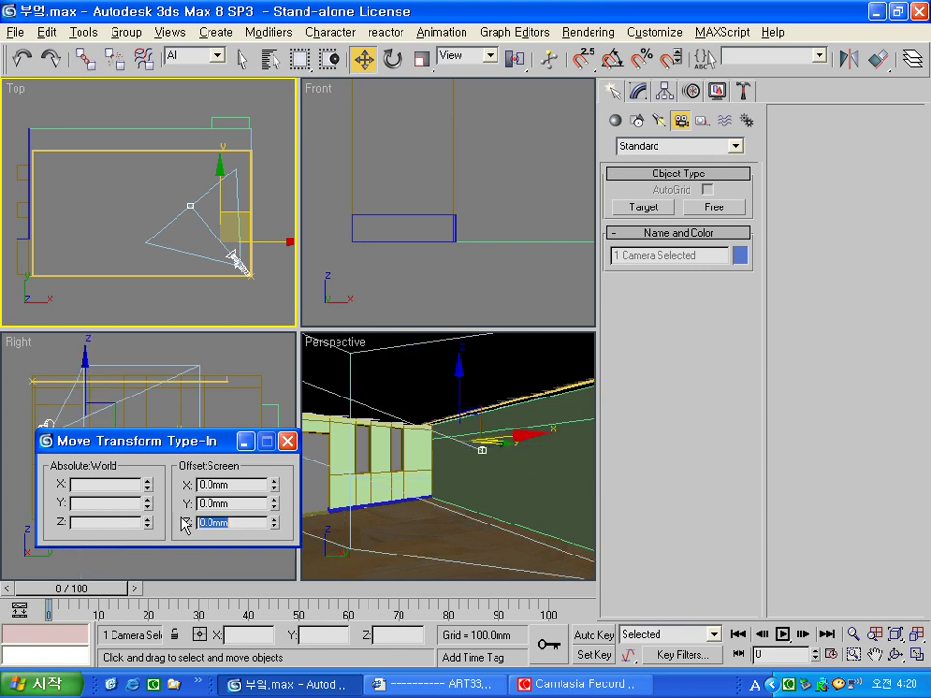
pyautogui.click(287, 441)
pyautogui.click(320, 453)
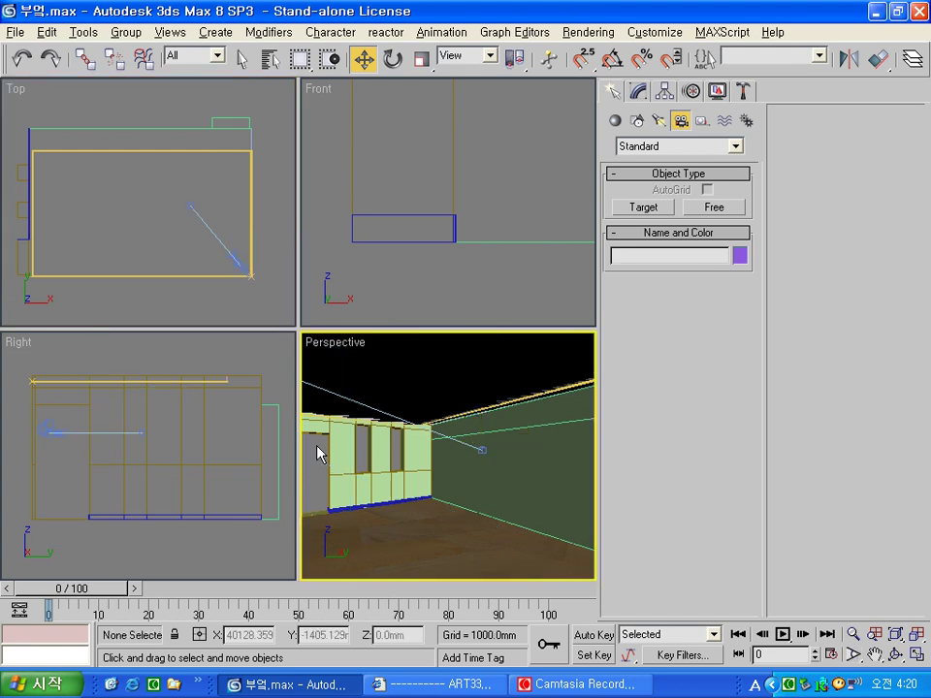
pyautogui.press('c')
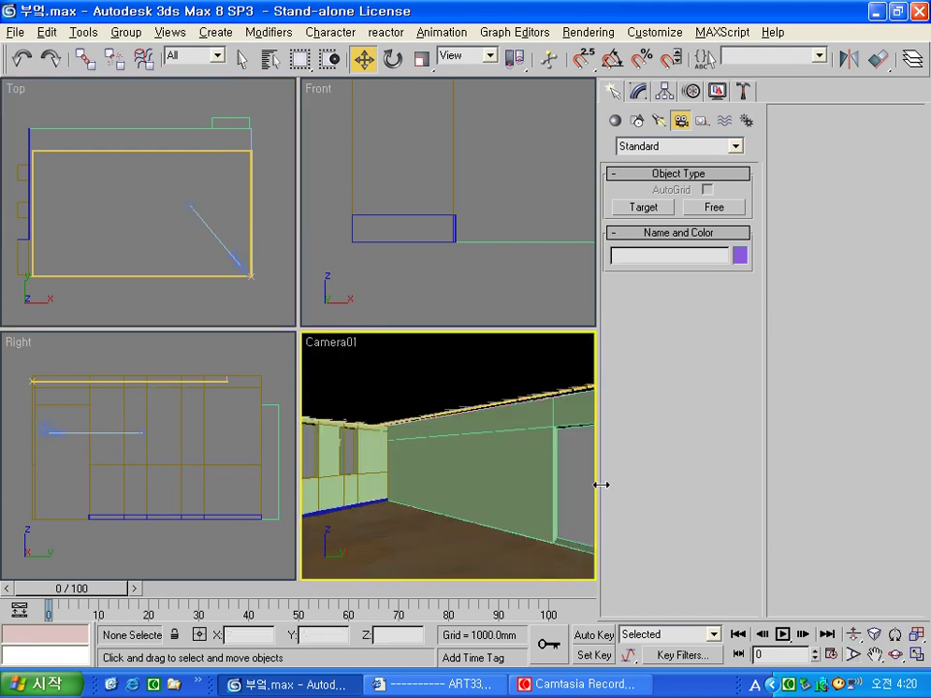
# Move Camera01.Target in the Top view so the camera frames the window and right walls.
pyautogui.click(191, 206)
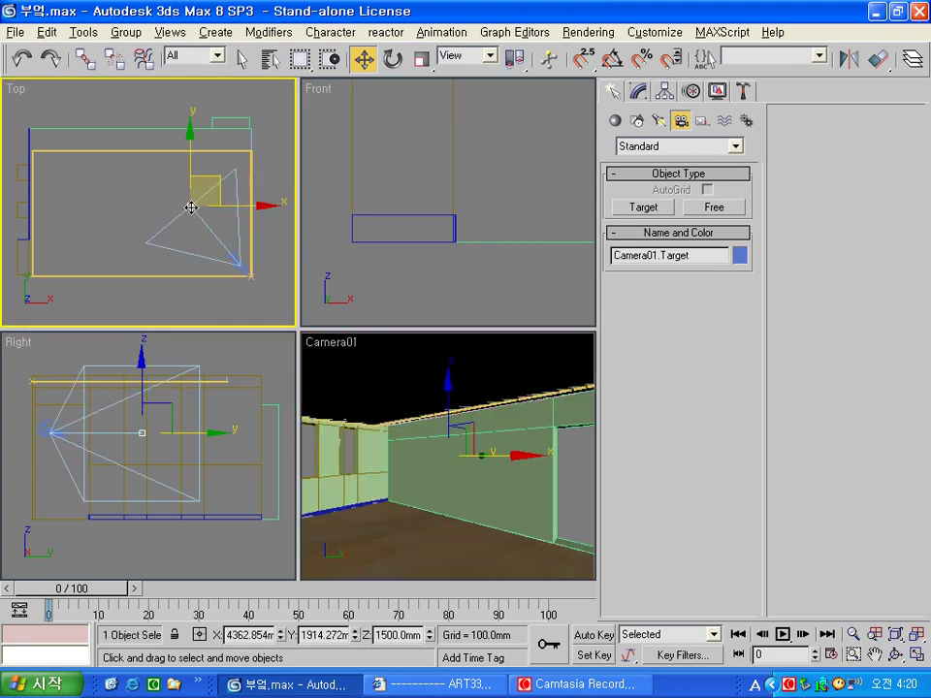
pyautogui.moveTo(218, 184); pyautogui.dragTo(181, 216)
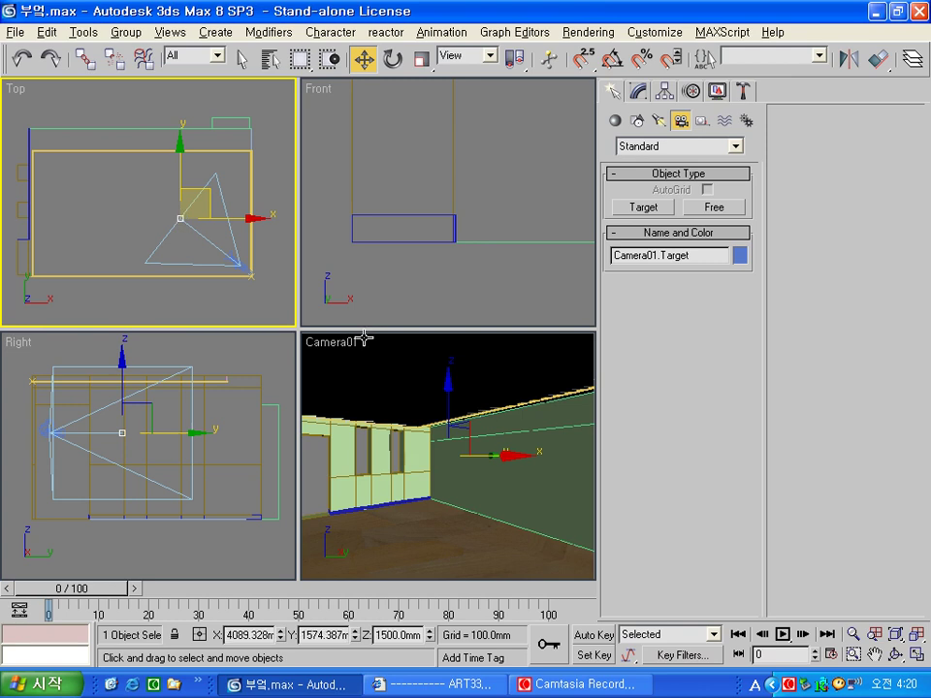
pyautogui.middleClick(320, 502)
pyautogui.hotkey('ctrl', 'd')
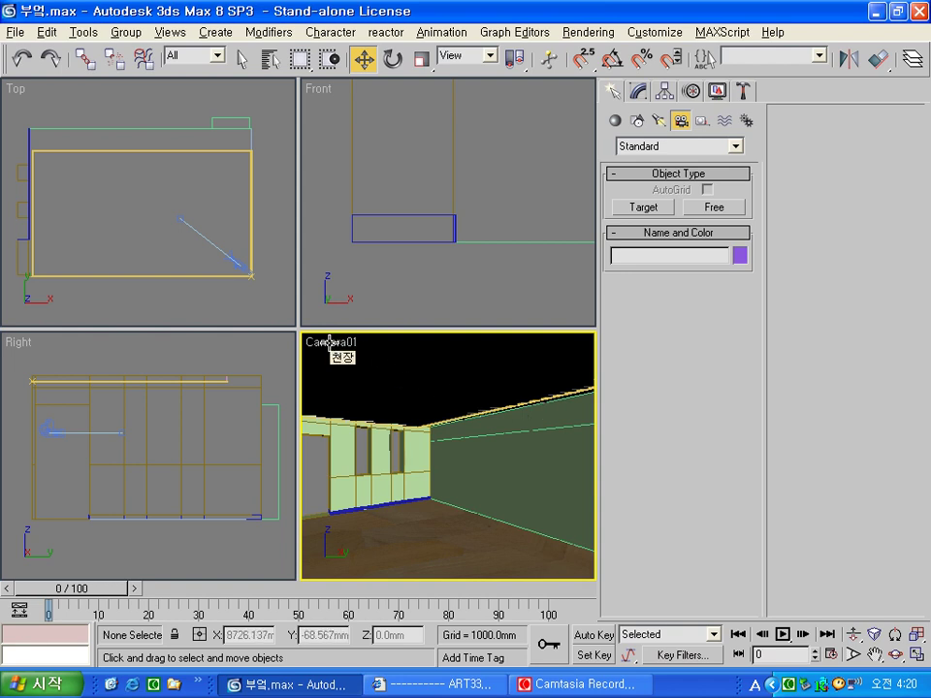
# Set the Camera01 viewport's default lighting to 2 lights in Viewport Configuration.
pyautogui.rightClick(329, 342)
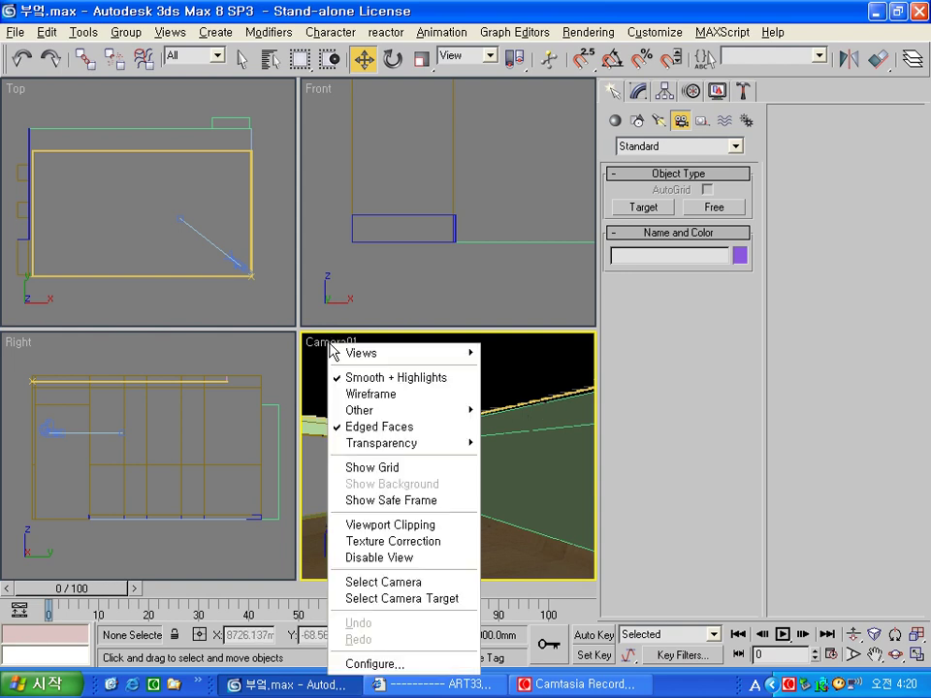
pyautogui.click(415, 665)
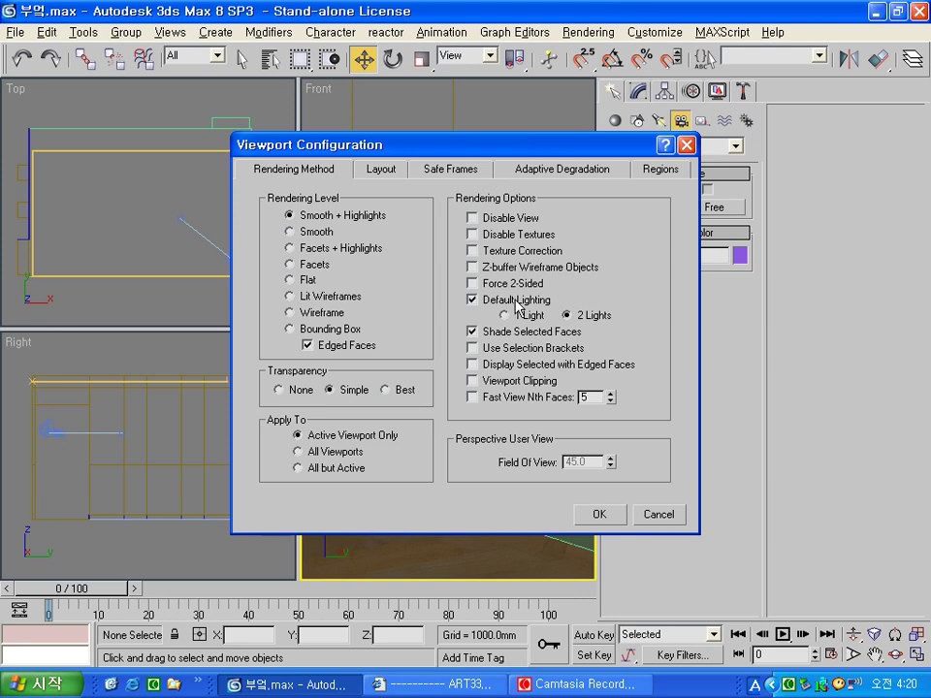
pyautogui.click(615, 520)
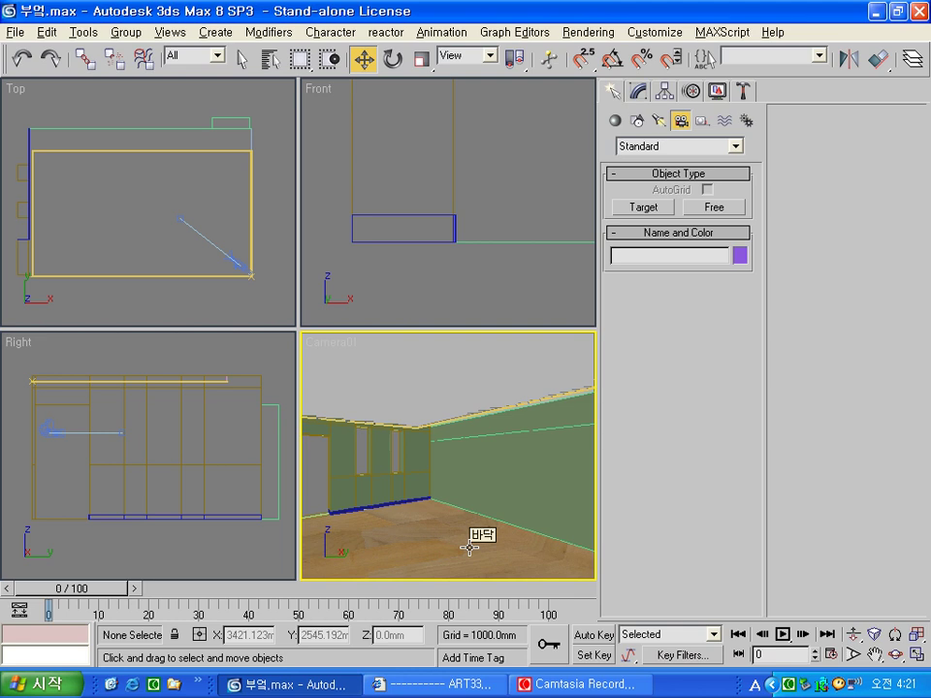
# Add planar UVW Mapping to the 바닥 floor with 4000mm length and 1500mm width.
pyautogui.click(408, 549)
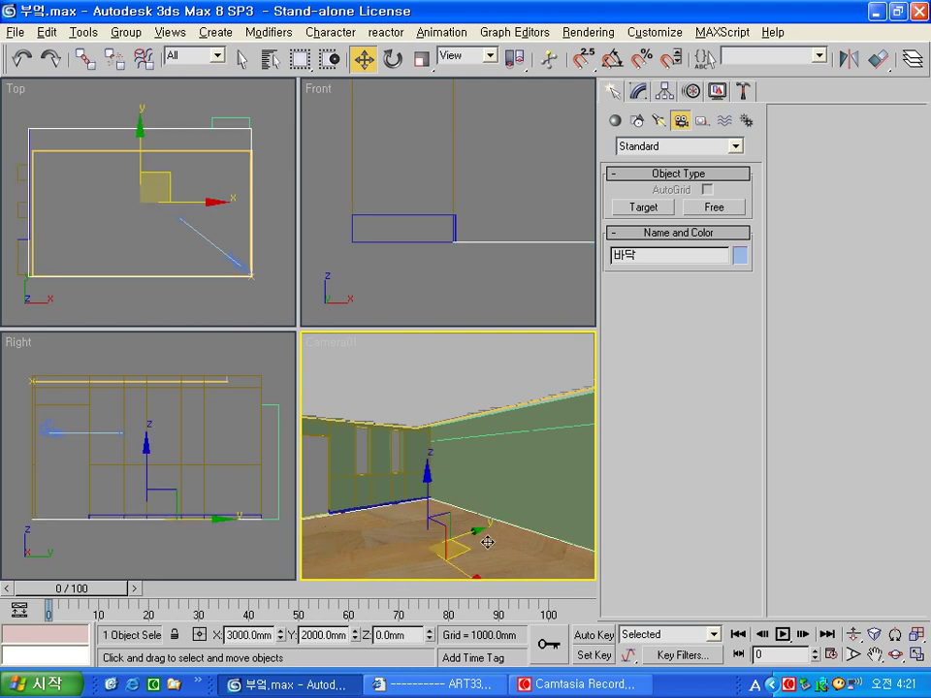
pyautogui.click(640, 94)
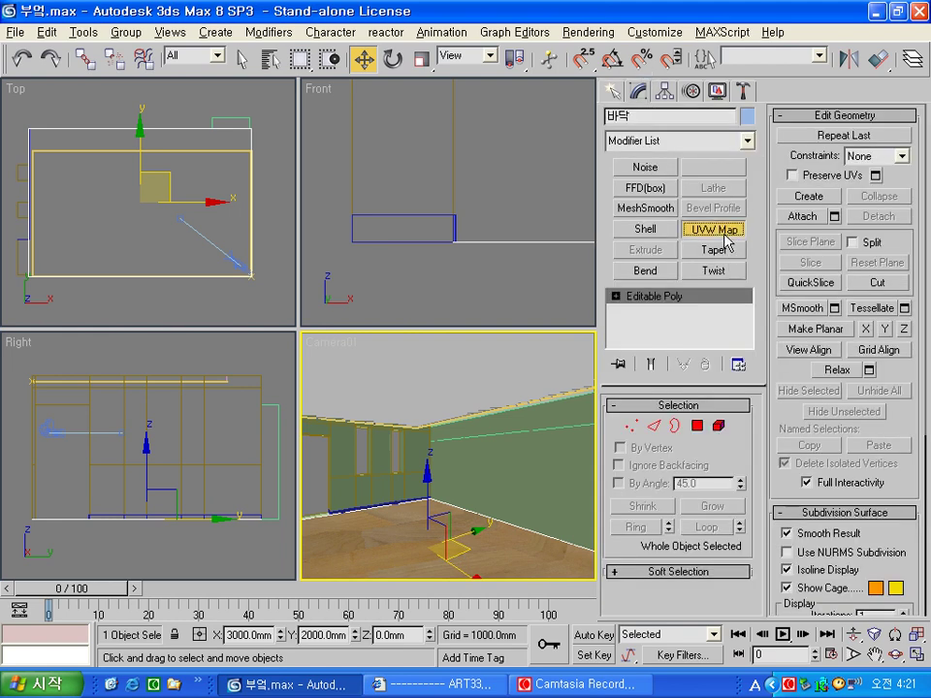
pyautogui.click(715, 229)
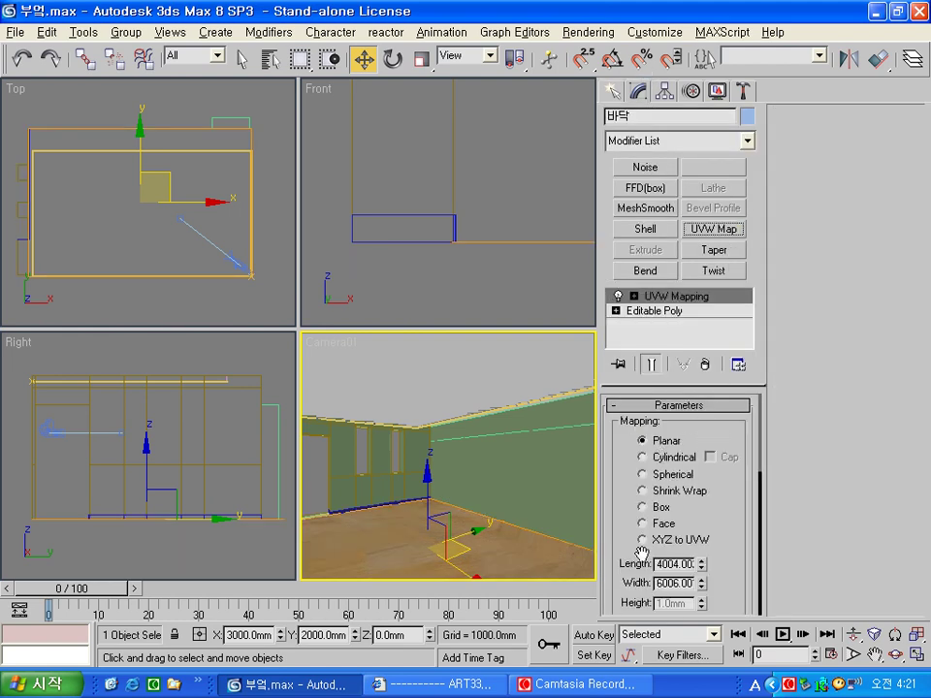
pyautogui.doubleClick(676, 566)
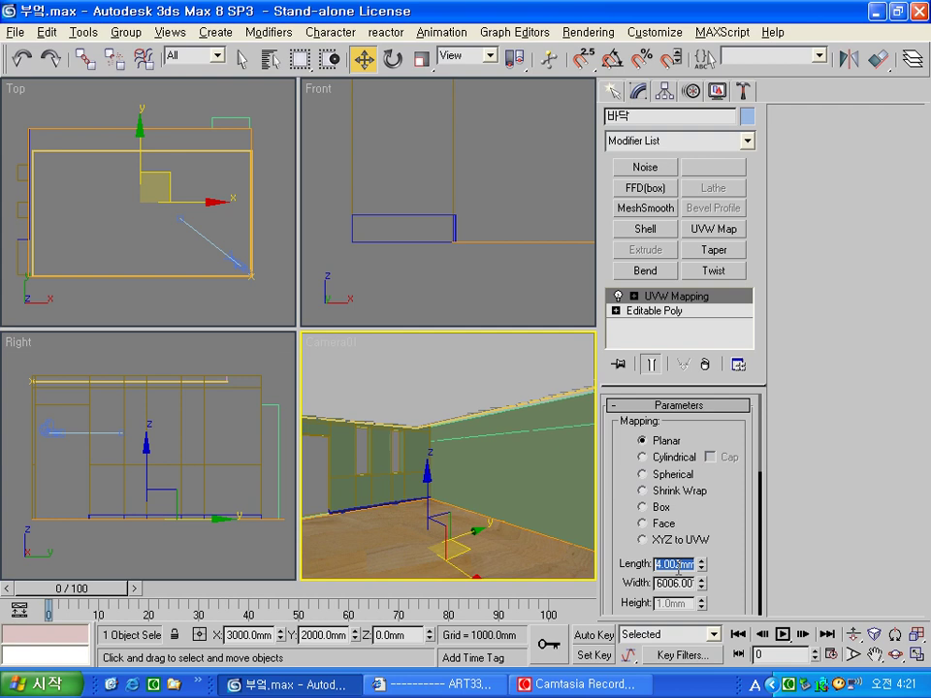
pyautogui.write('4000')
pyautogui.press('Tab')
pyautogui.write('1')
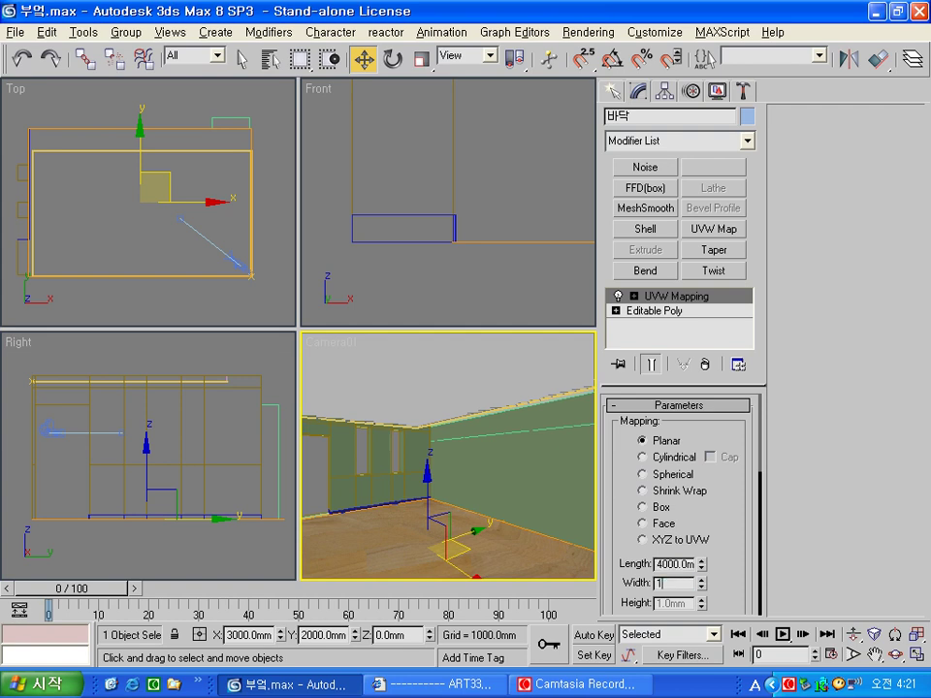
pyautogui.write('50')
pyautogui.press('Return')
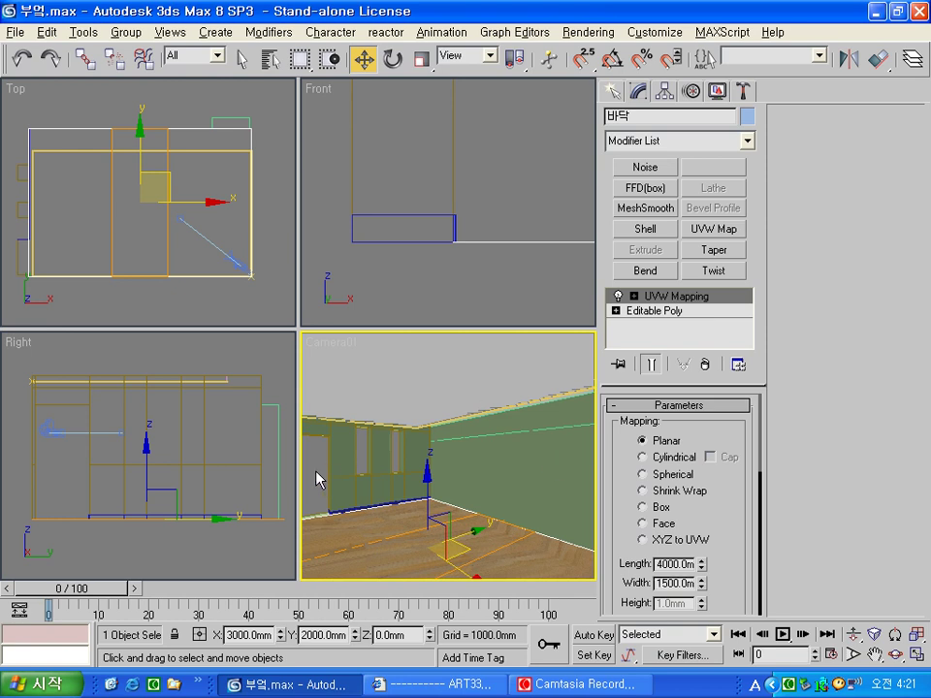
pyautogui.click(496, 382)
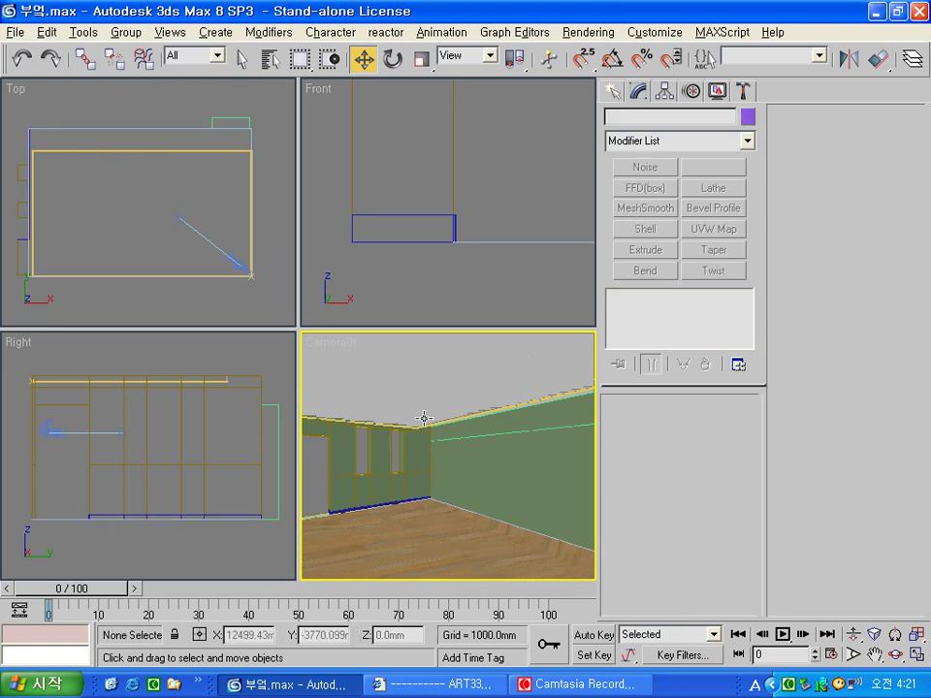
# Copy the 바닥 material into an empty sample slot and rename the copy 걸레받이.
pyautogui.press('m')
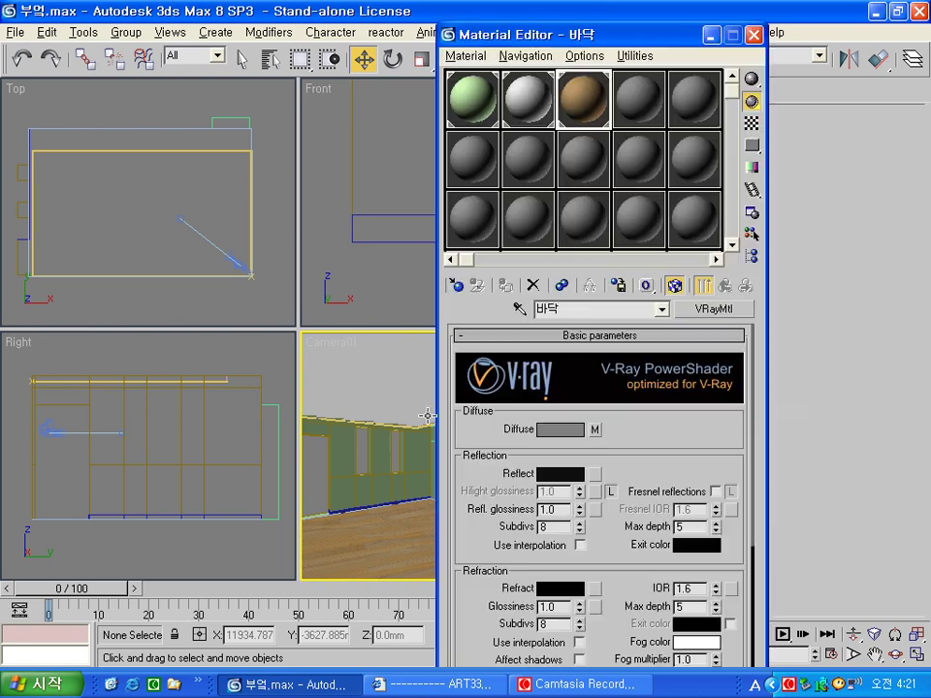
pyautogui.click(587, 101)
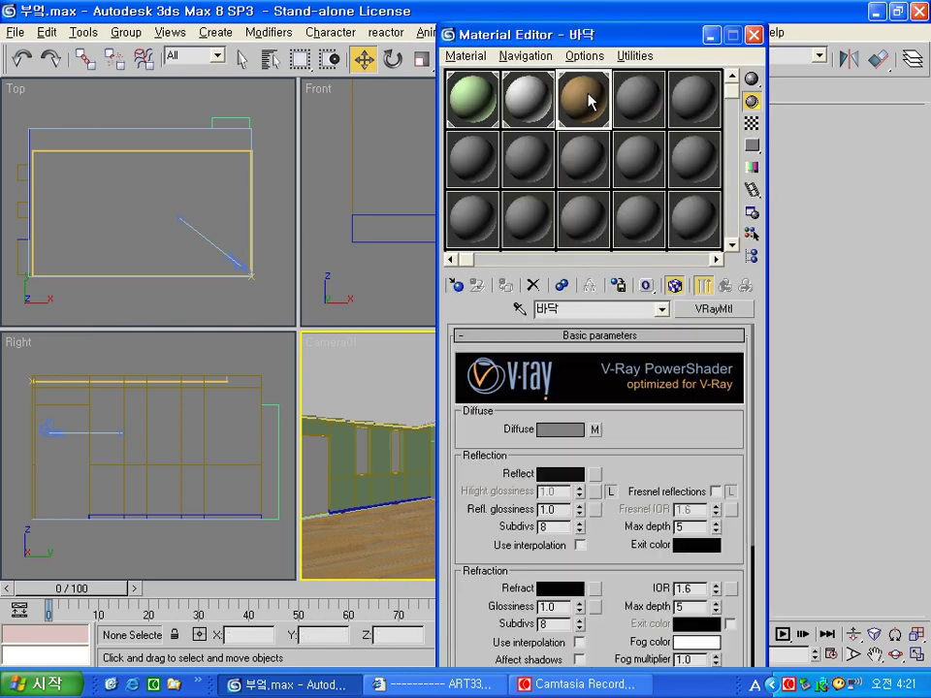
pyautogui.moveTo(593, 99); pyautogui.dragTo(634, 94)
pyautogui.write('ㄱㄹ받ㅇ')
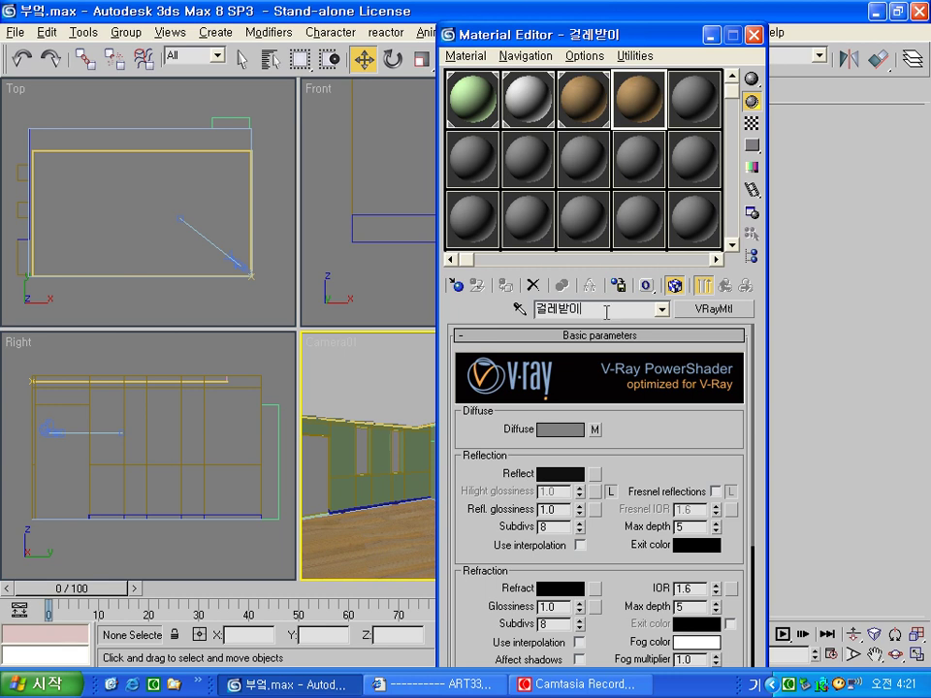
# Pick Woods & Plastics.Finish Carpentry.Wood.Walnut.jpg as the 걸레받이 diffuse bitmap.
pyautogui.click(594, 428)
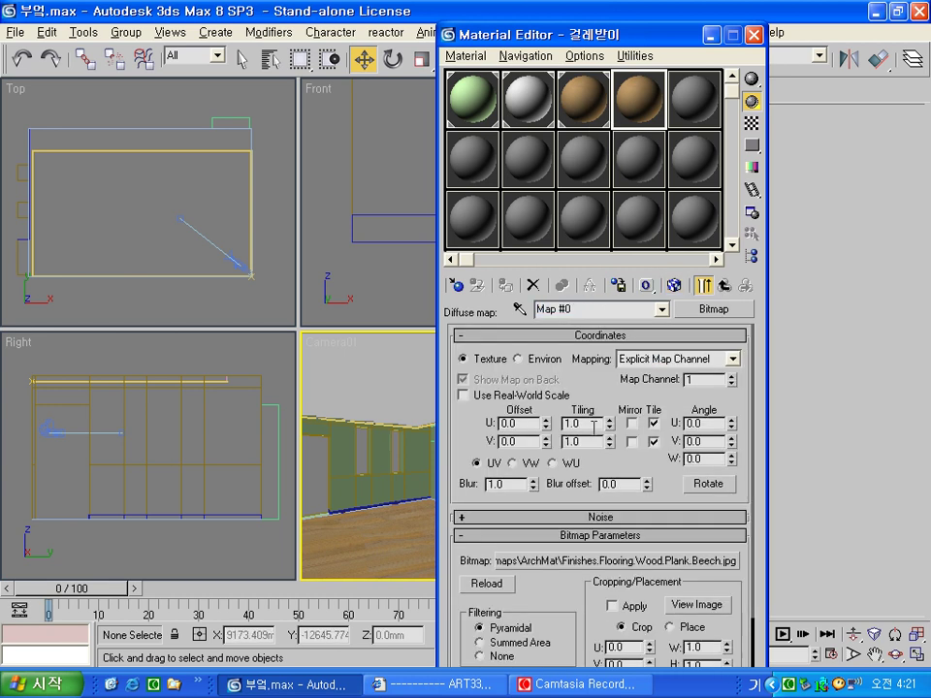
pyautogui.click(646, 561)
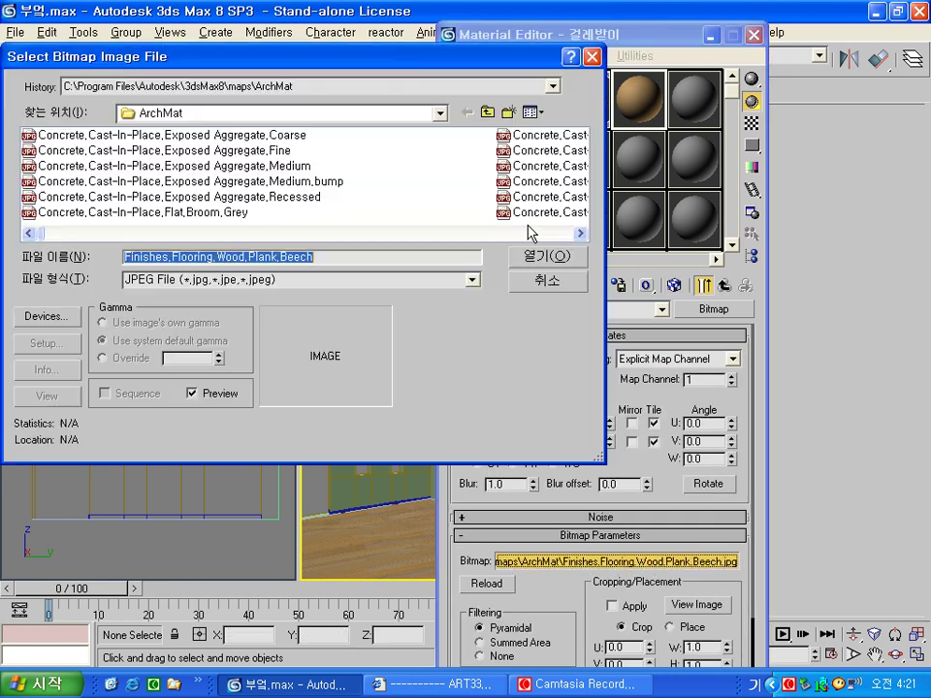
pyautogui.click(291, 197)
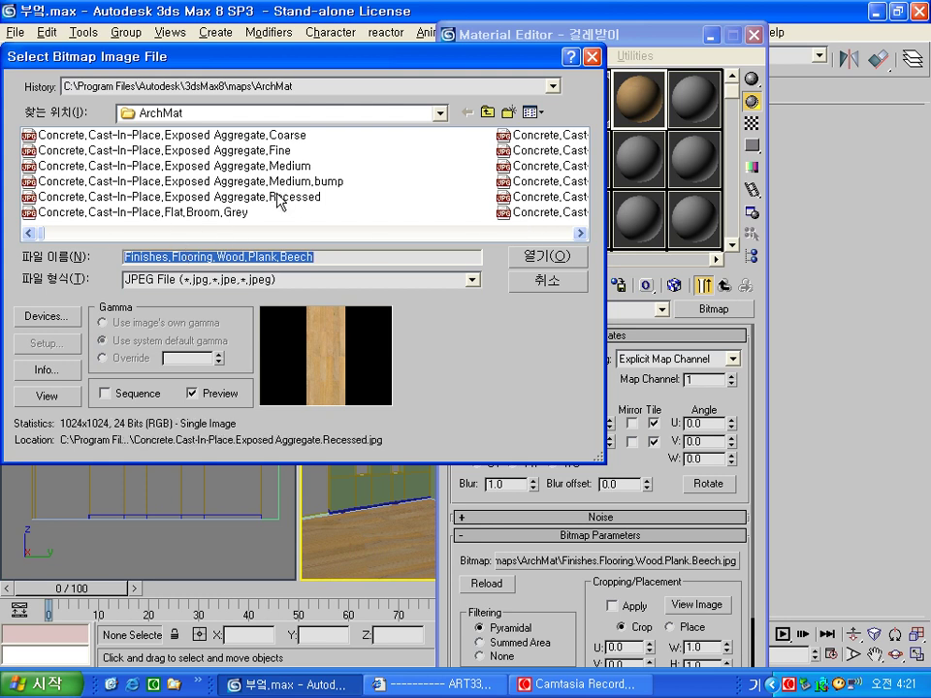
pyautogui.press('w')
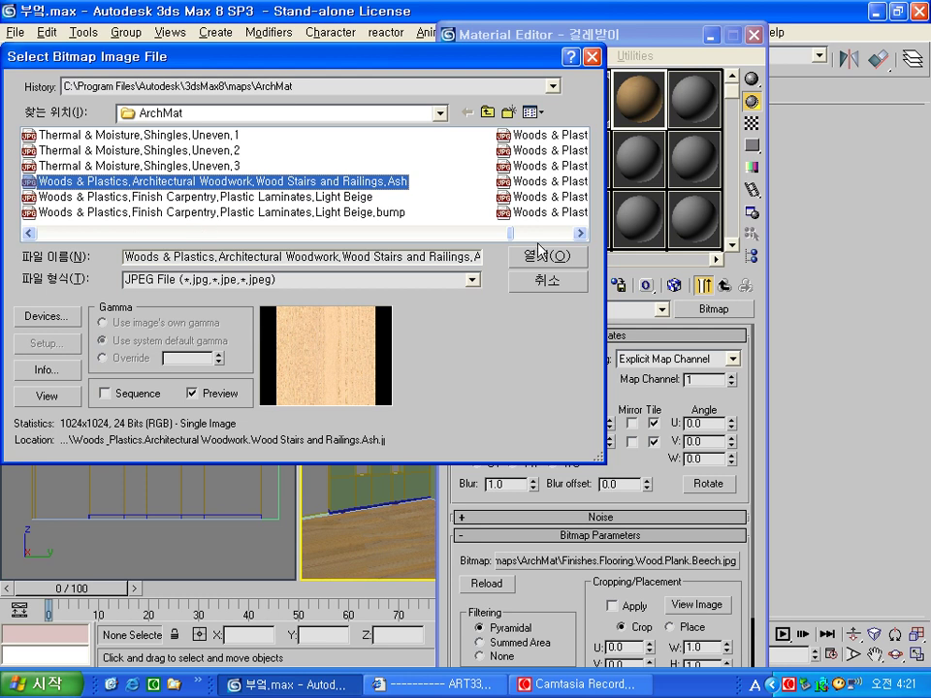
pyautogui.click(579, 232)
pyautogui.click(580, 232)
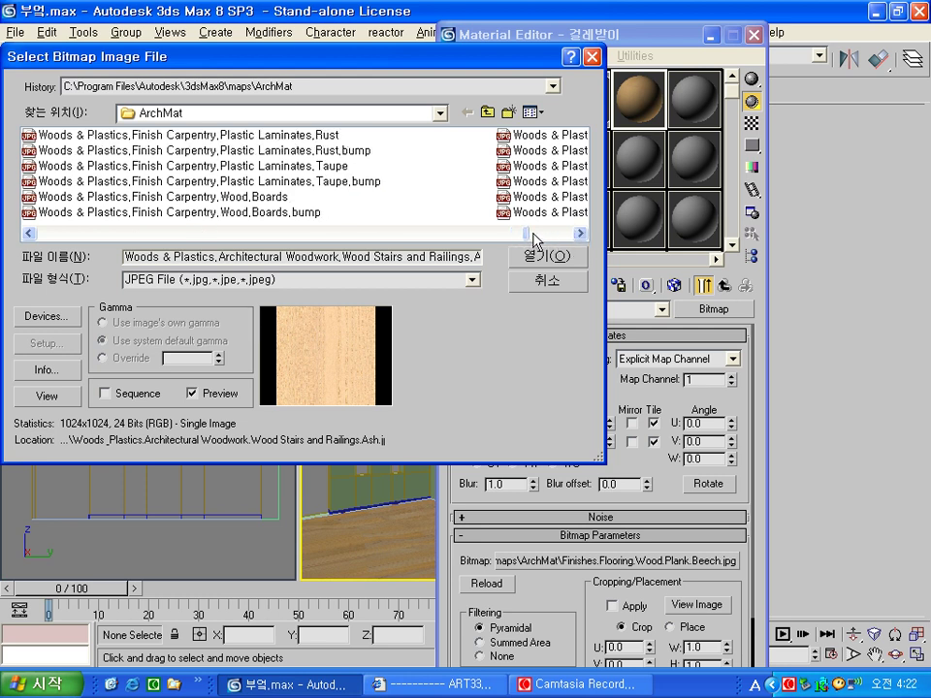
pyautogui.moveTo(528, 237); pyautogui.dragTo(531, 239)
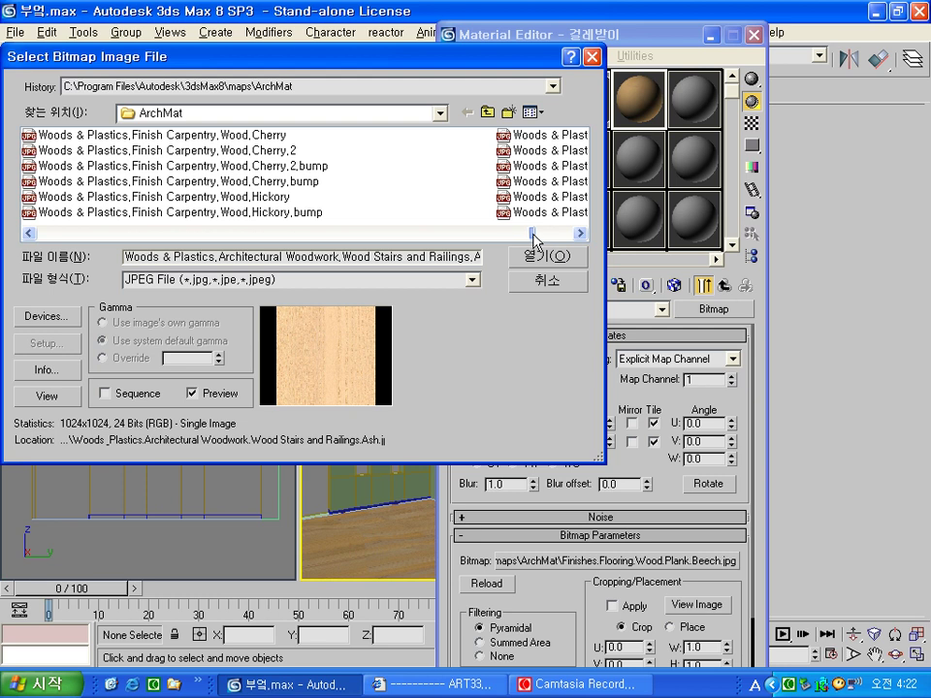
pyautogui.moveTo(532, 240); pyautogui.dragTo(565, 242)
pyautogui.click(254, 212)
pyautogui.click(545, 256)
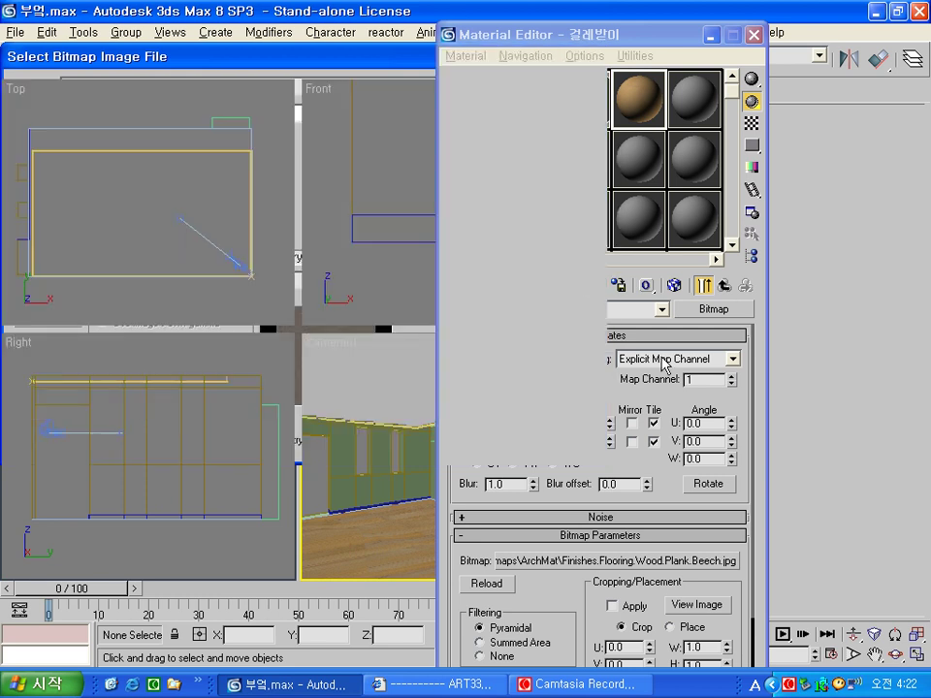
# Show the walnut 걸레받이 material's texture in viewports and assign it to the 걸레받이 baseboard object.
pyautogui.click(724, 285)
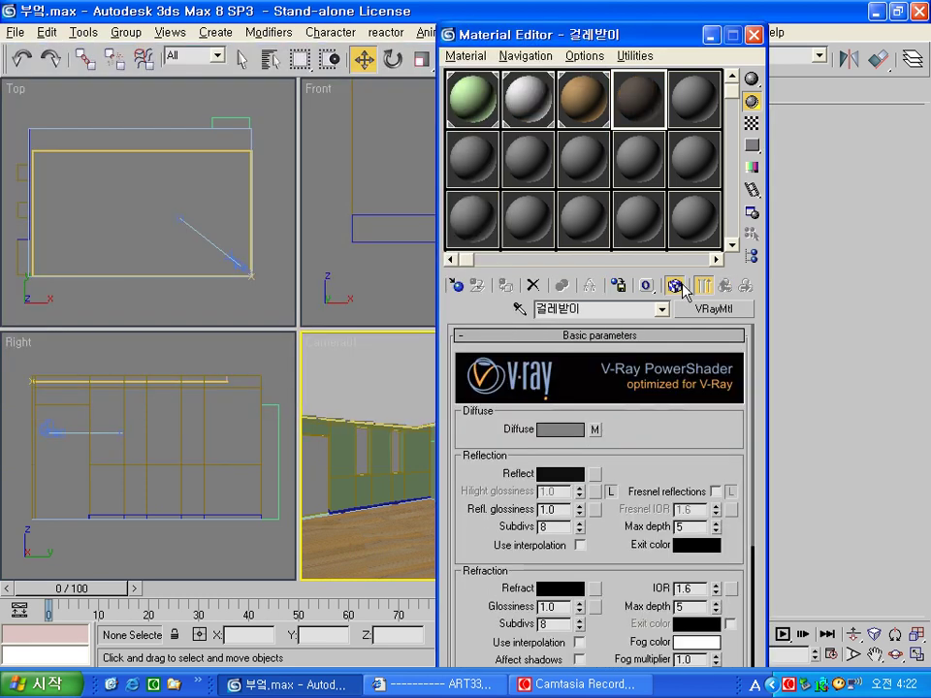
pyautogui.click(673, 285)
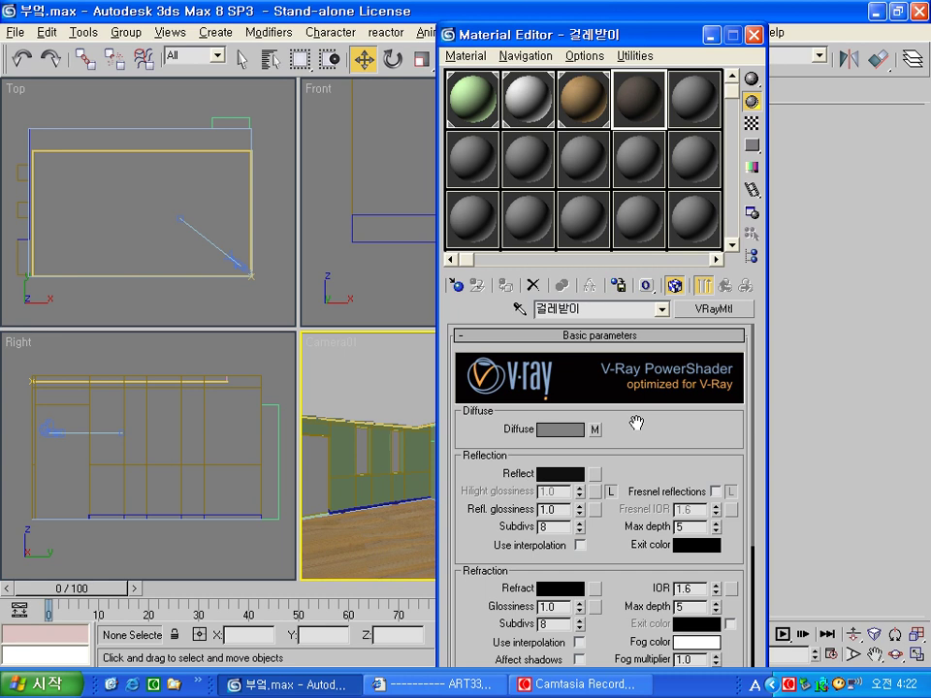
pyautogui.click(270, 58)
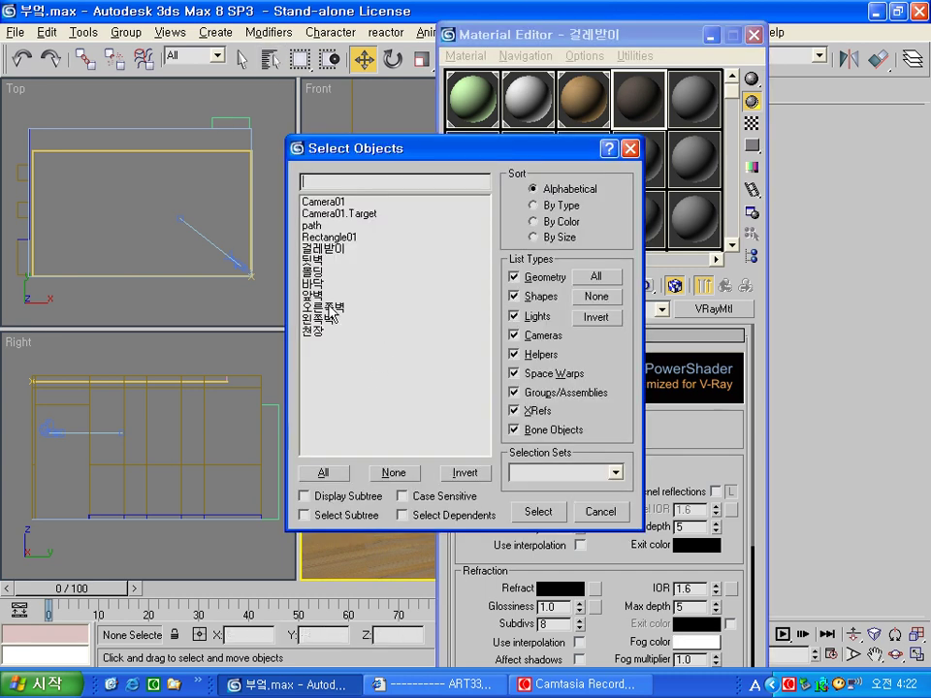
pyautogui.doubleClick(325, 248)
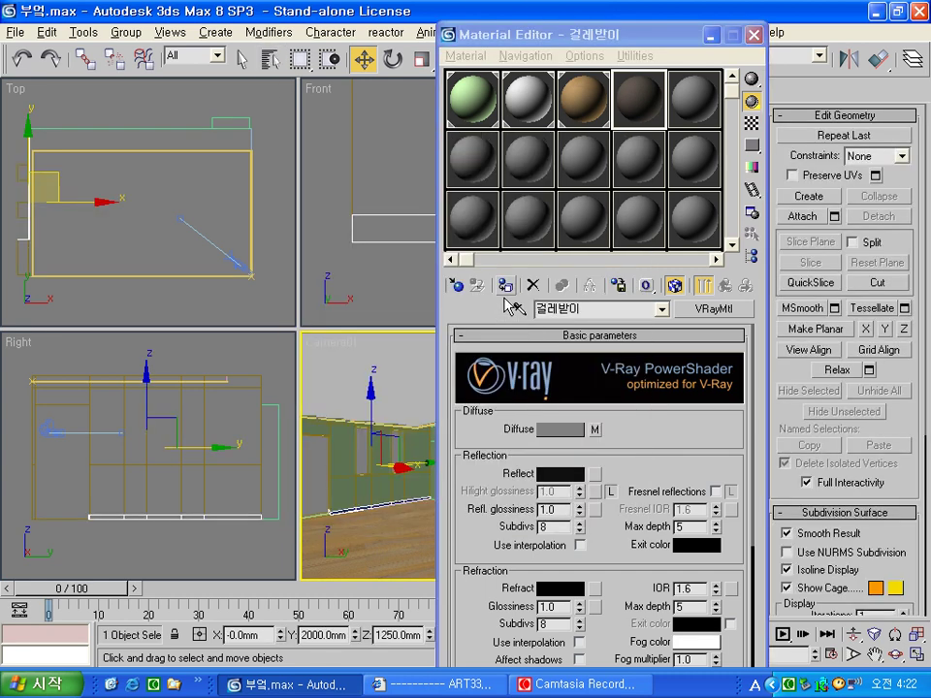
pyautogui.click(505, 287)
pyautogui.click(753, 35)
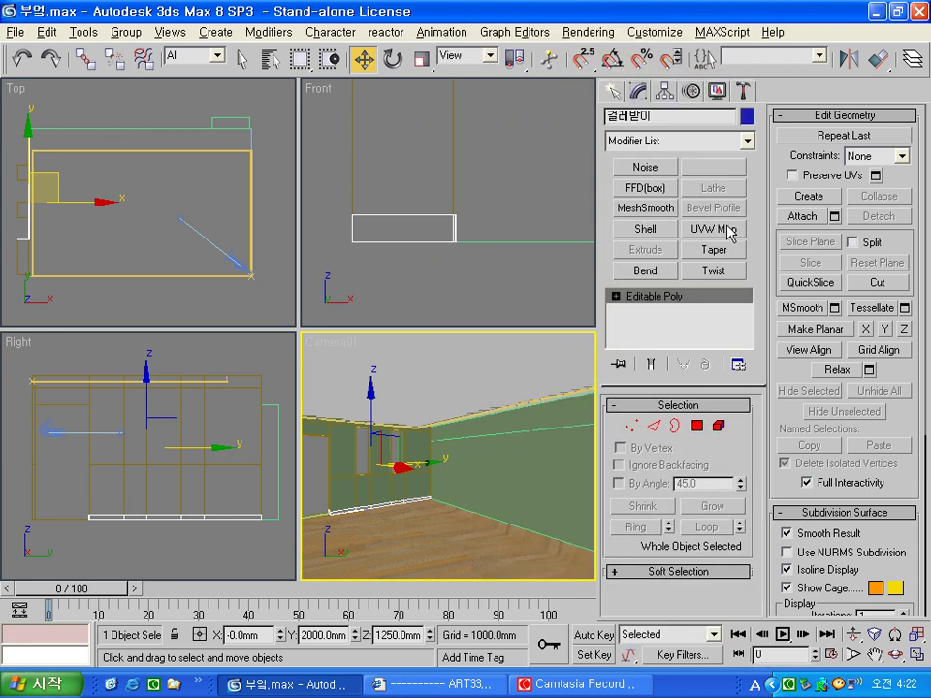
# Add a Box UVW Map modifier to the baseboard with length, width and height of 1500 mm.
pyautogui.click(714, 229)
pyautogui.click(641, 506)
pyautogui.doubleClick(666, 564)
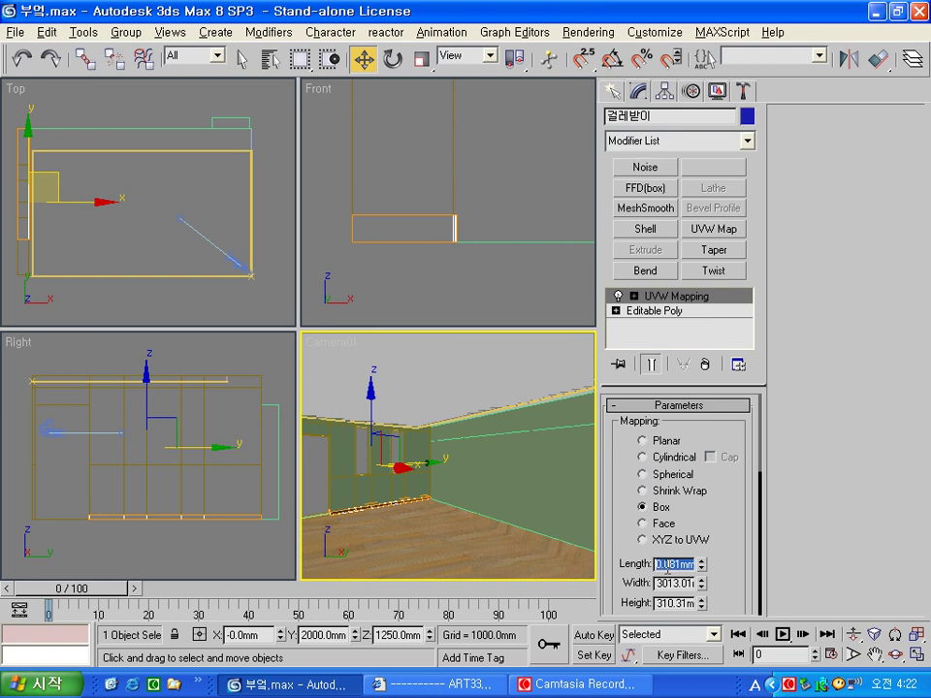
pyautogui.write('15')
pyautogui.press('Tab')
pyautogui.write('1500')
pyautogui.press('Tab')
pyautogui.write('15')
pyautogui.press('Return')
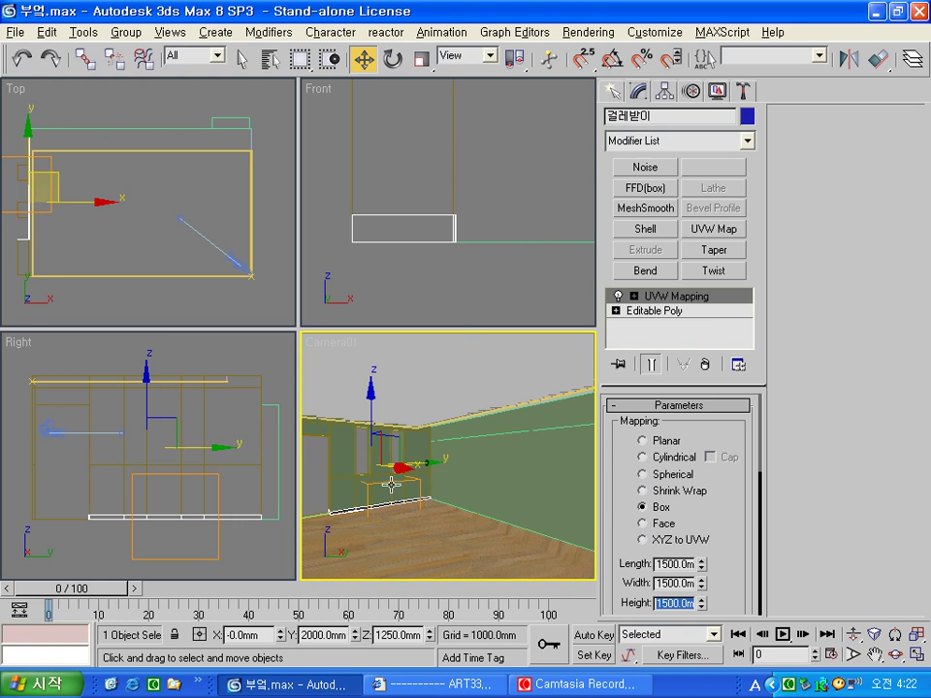
pyautogui.click(330, 490)
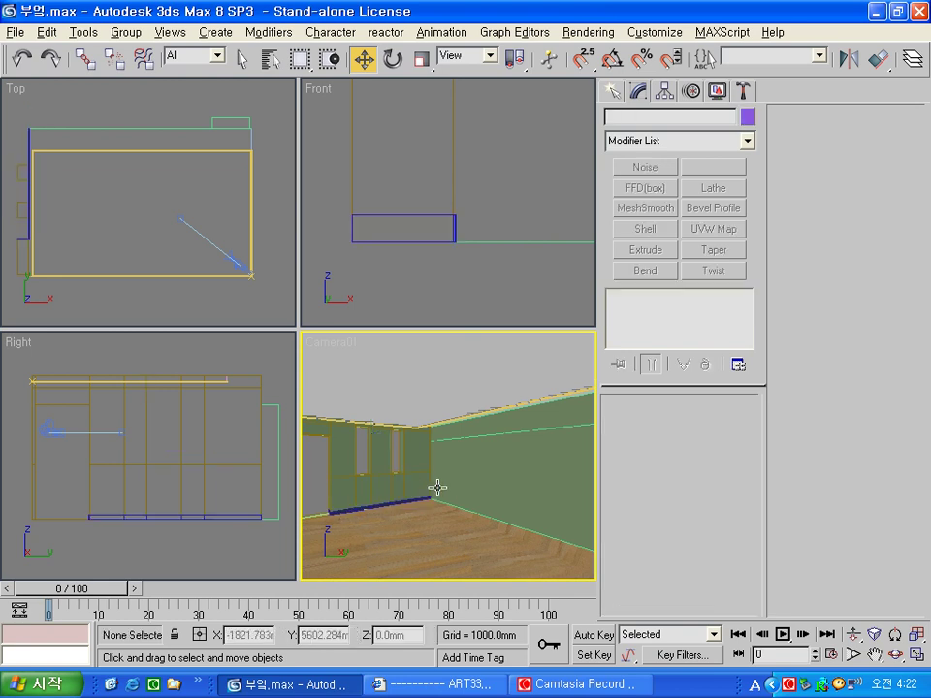